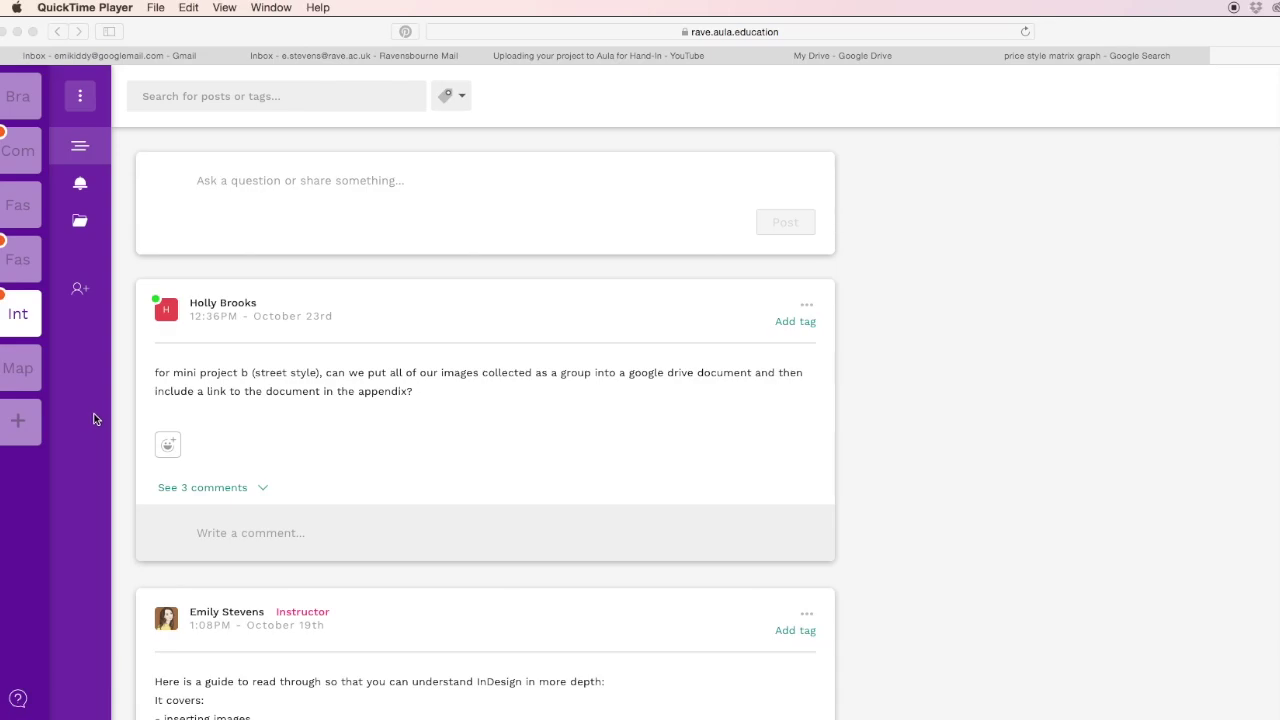
# Step: In Aula, go to the Mapping the Fashion Buying class material's Creating Graphs InDesign section
pyautogui.click(17, 374)
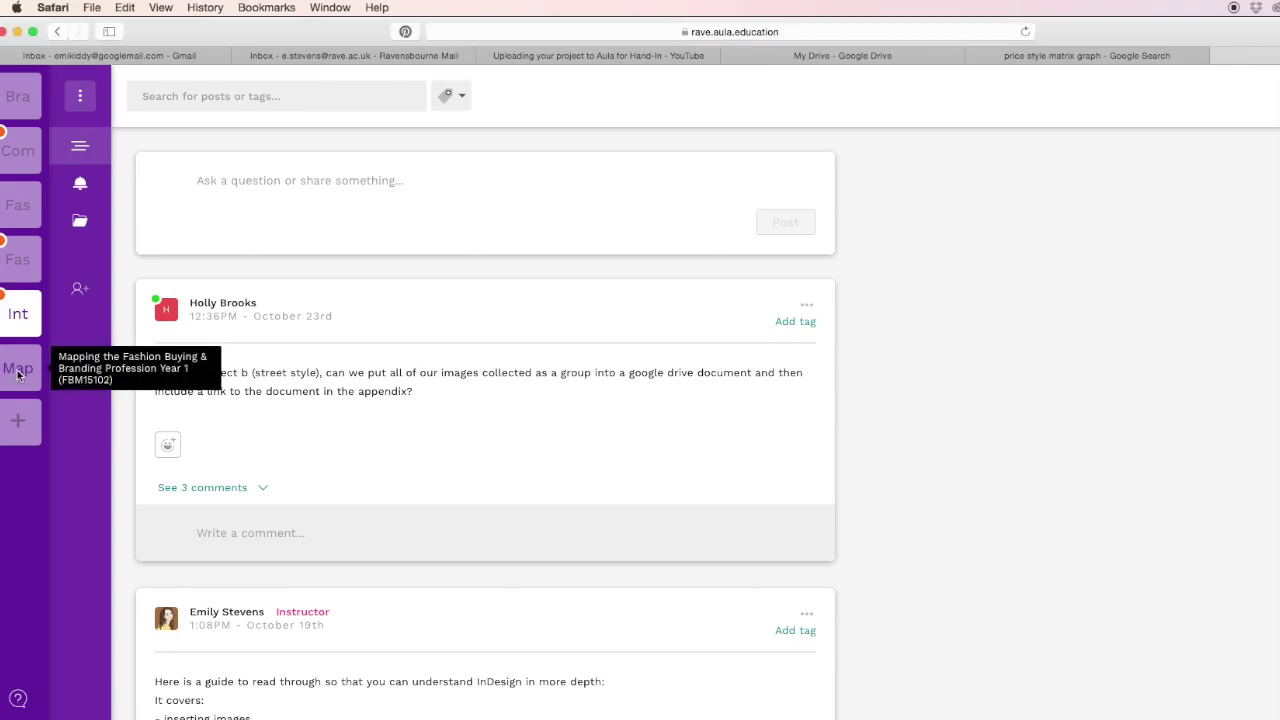
pyautogui.click(21, 379)
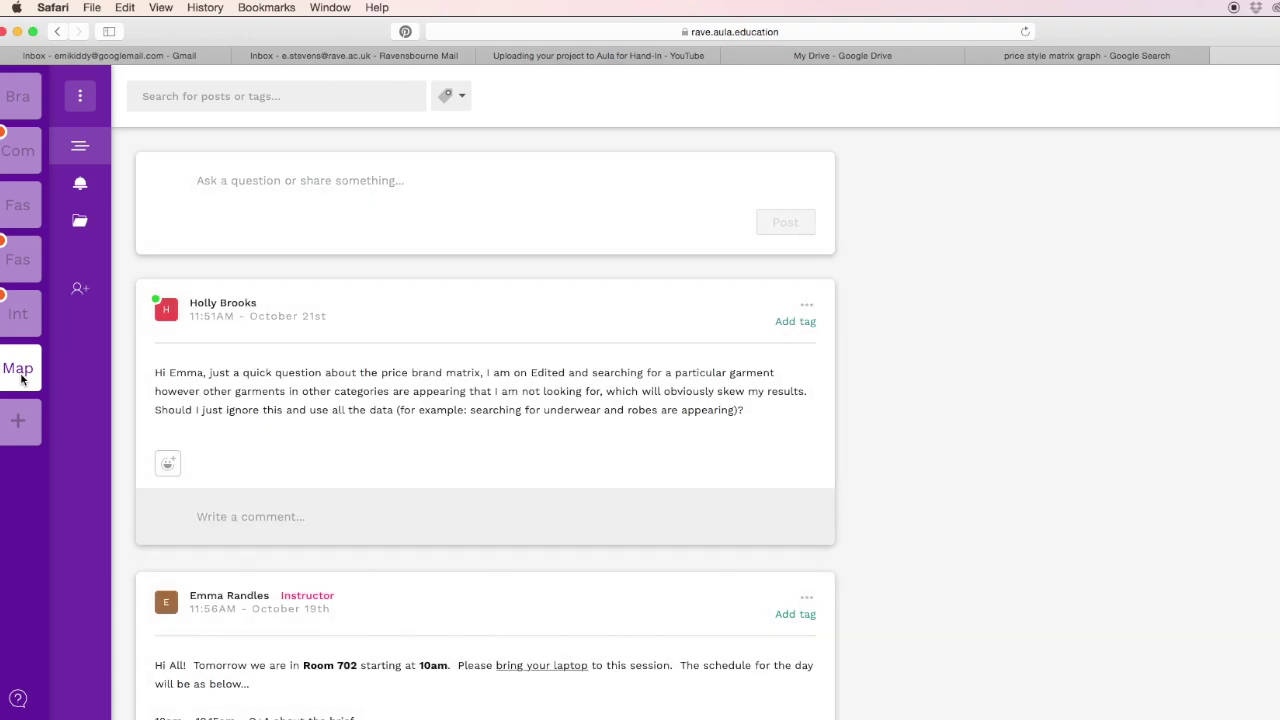
pyautogui.click(78, 226)
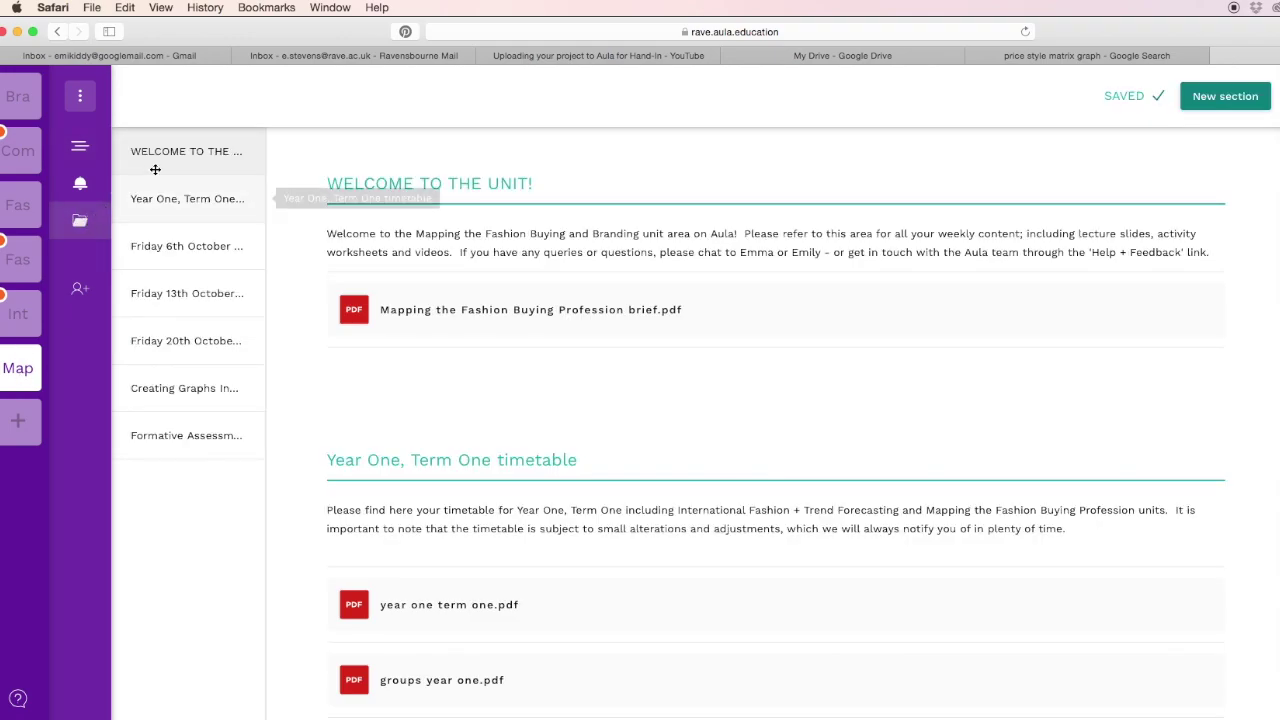
pyautogui.click(179, 390)
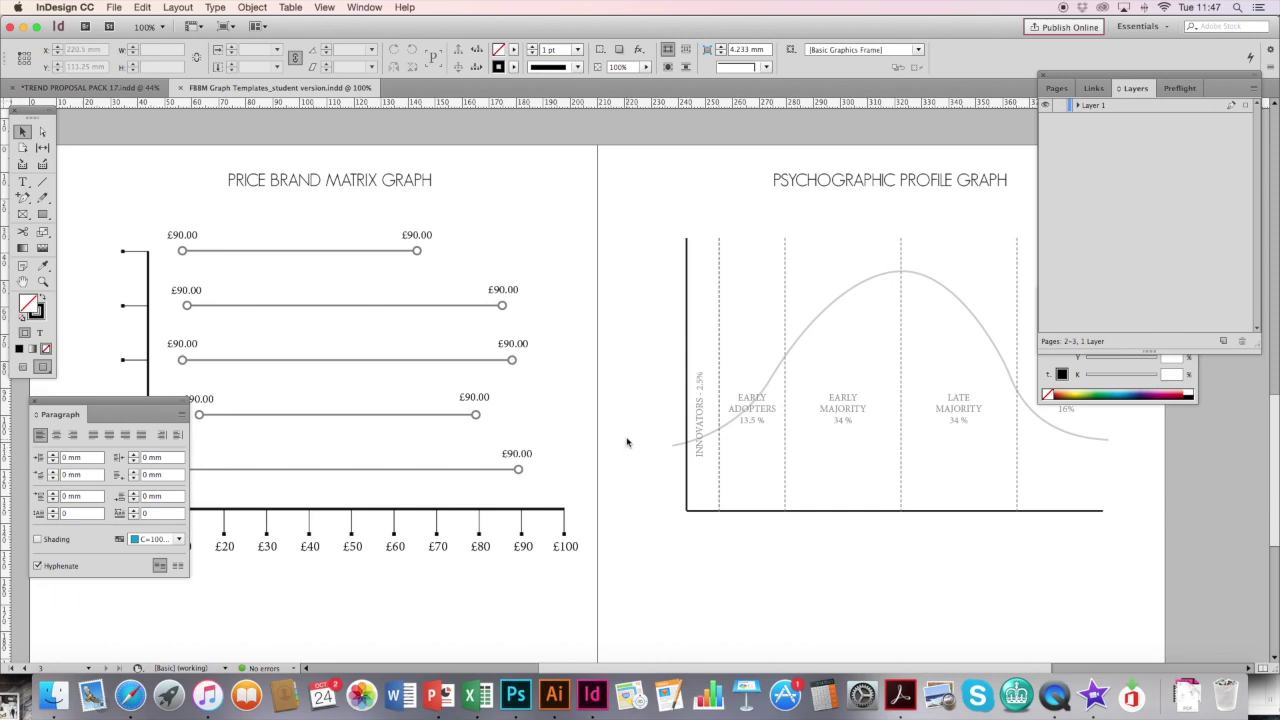
# Step: Marquee-select the whole psychographic profile bell-curve graph in the FBBM Graph Templates document
pyautogui.scroll(1, 1272, 420)
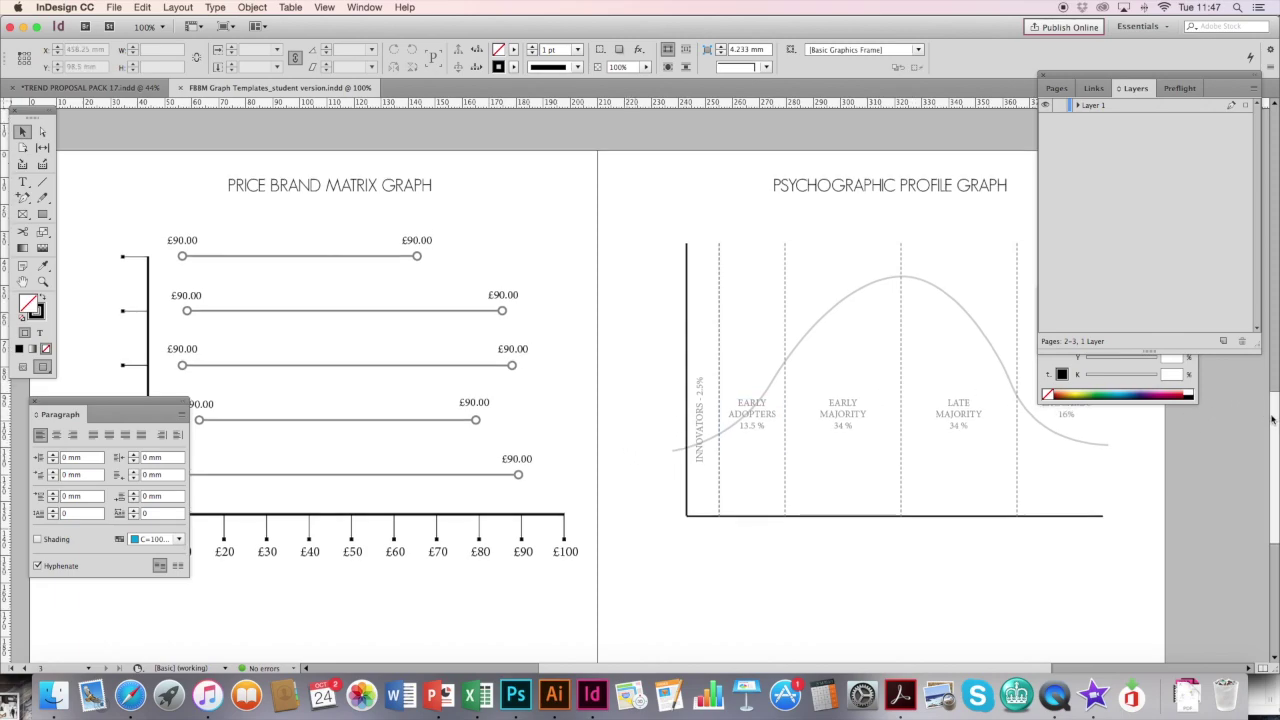
pyautogui.scroll(10, 1272, 420)
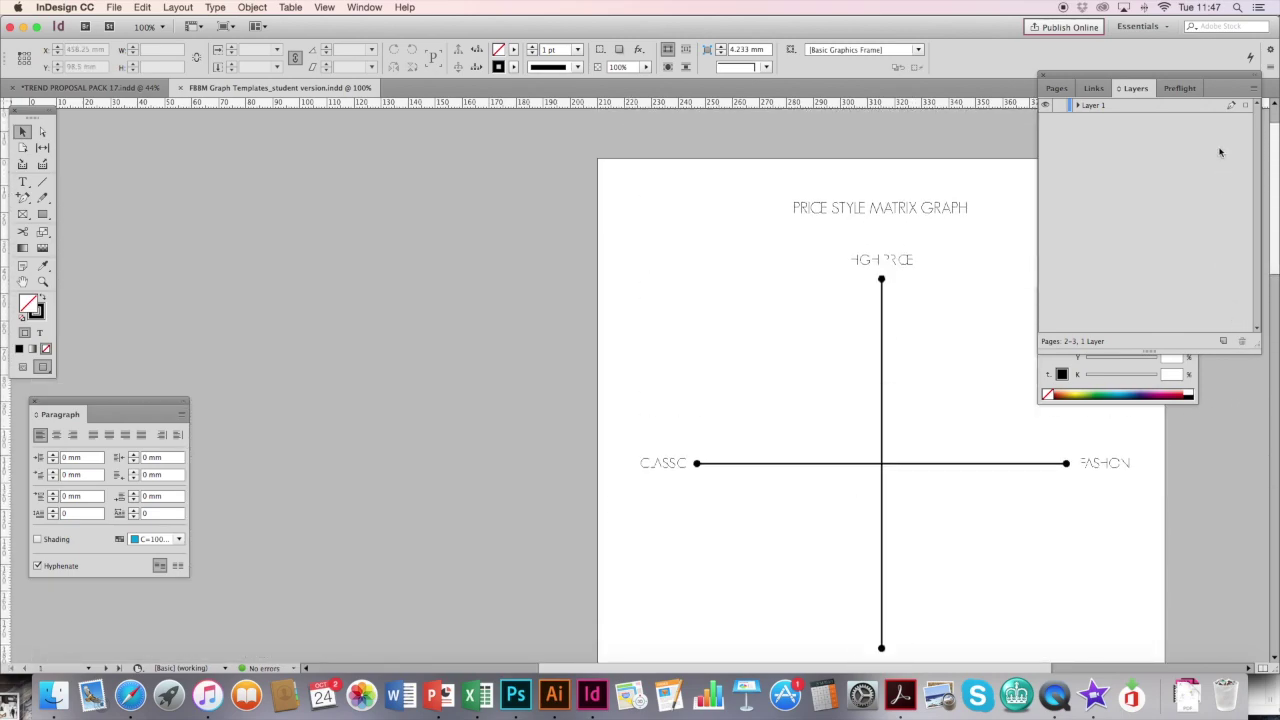
pyautogui.scroll(-1, 1226, 166)
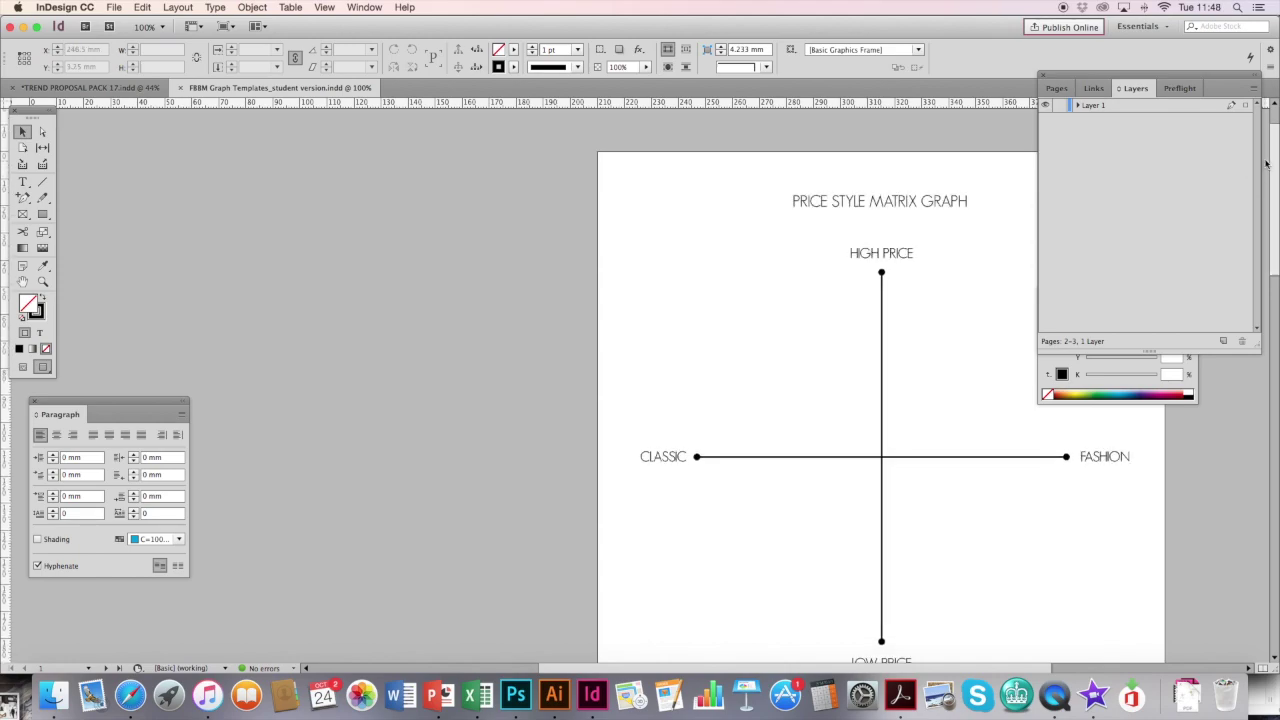
pyautogui.scroll(-10, 1266, 163)
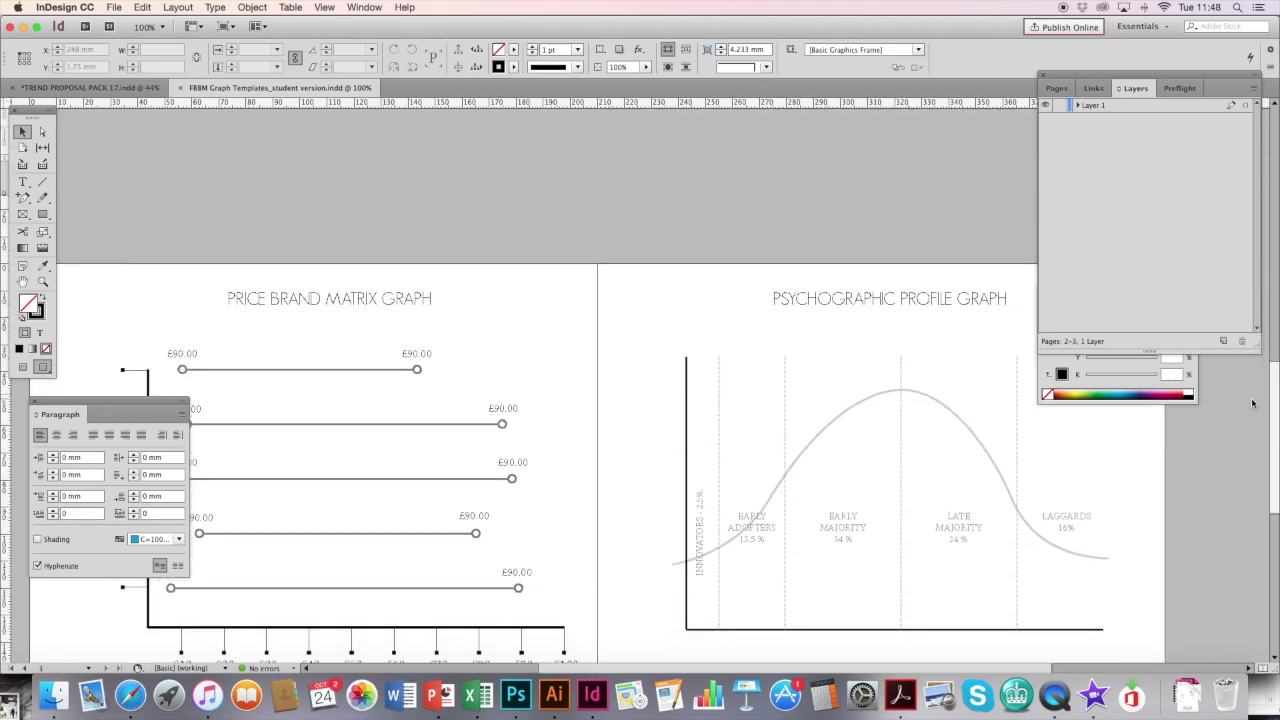
pyautogui.scroll(-2, 1252, 403)
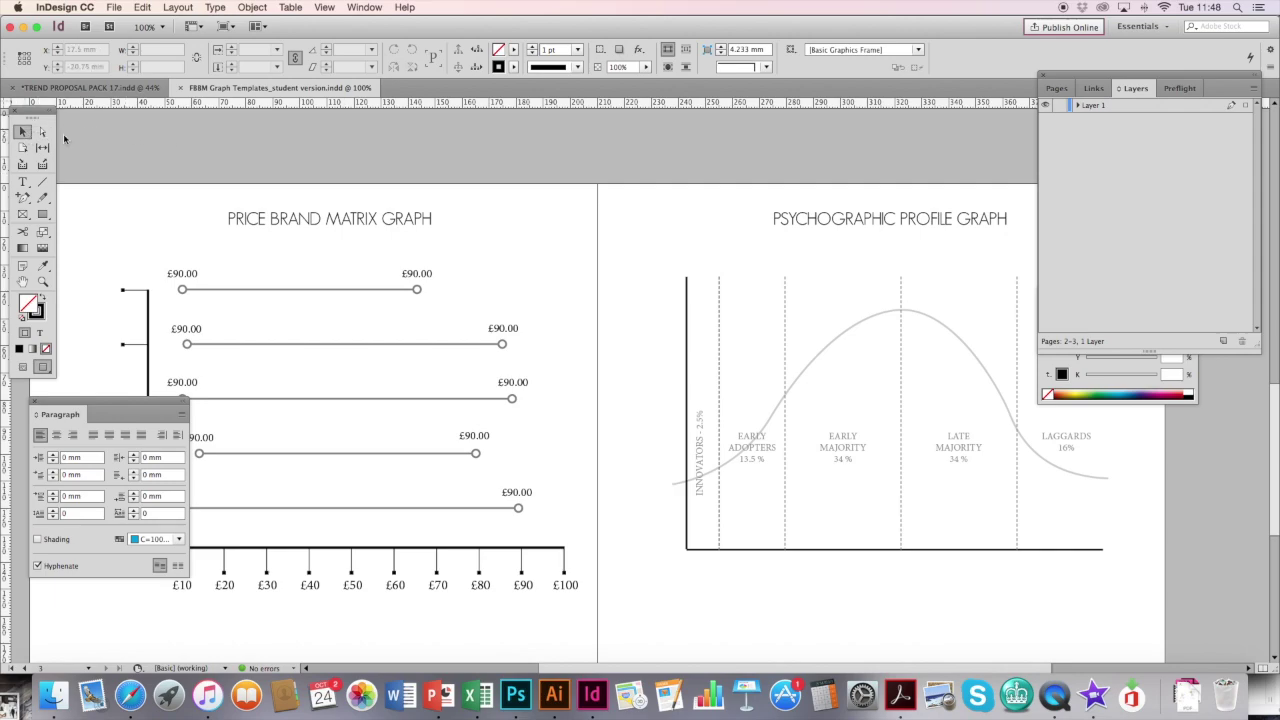
pyautogui.hscroll(5, 657, 642)
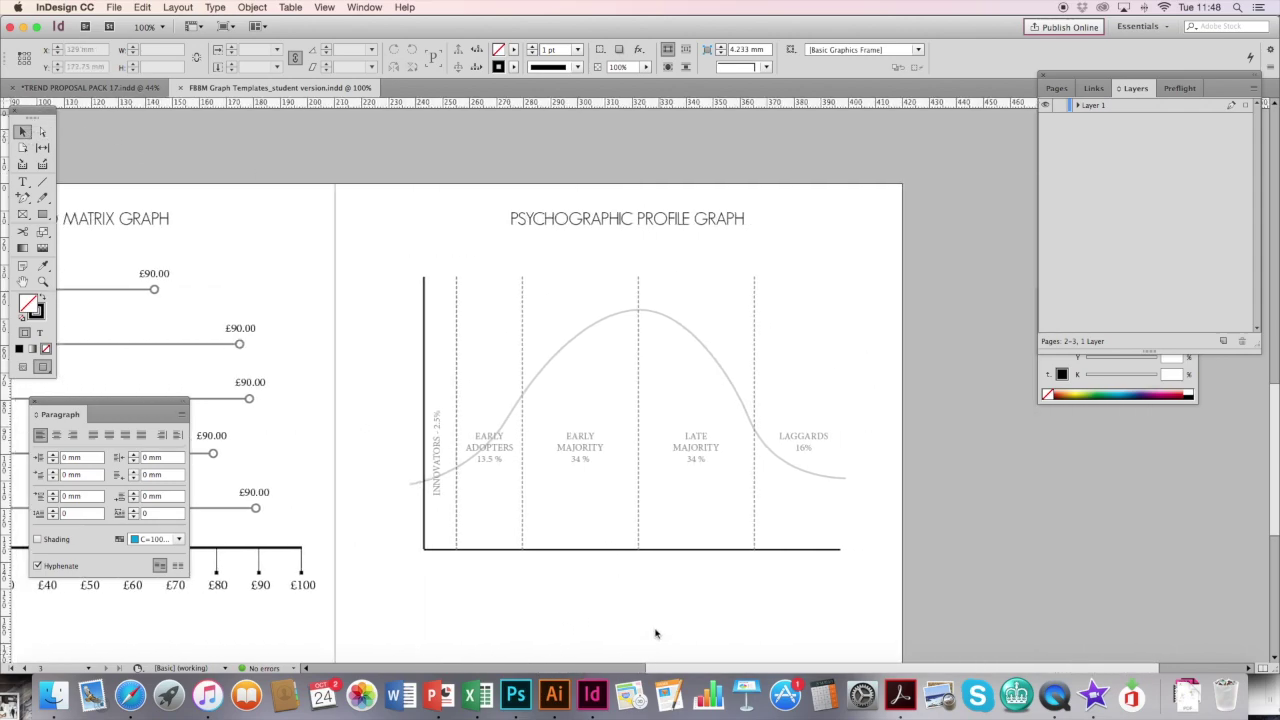
pyautogui.moveTo(375, 251); pyautogui.dragTo(874, 586)
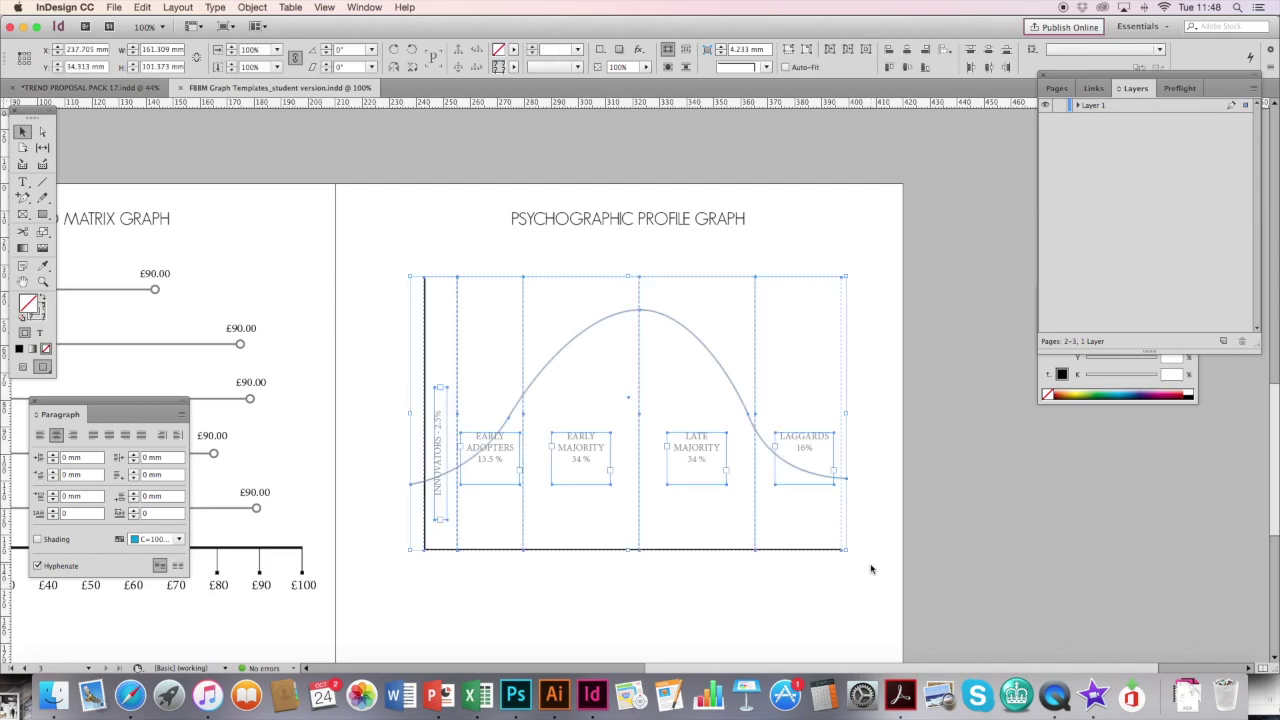
# Step: Paste the psychographic graph under TITLE PAGE in the trend proposal, then return to the template
pyautogui.click(137, 90)
pyautogui.press('super+v')
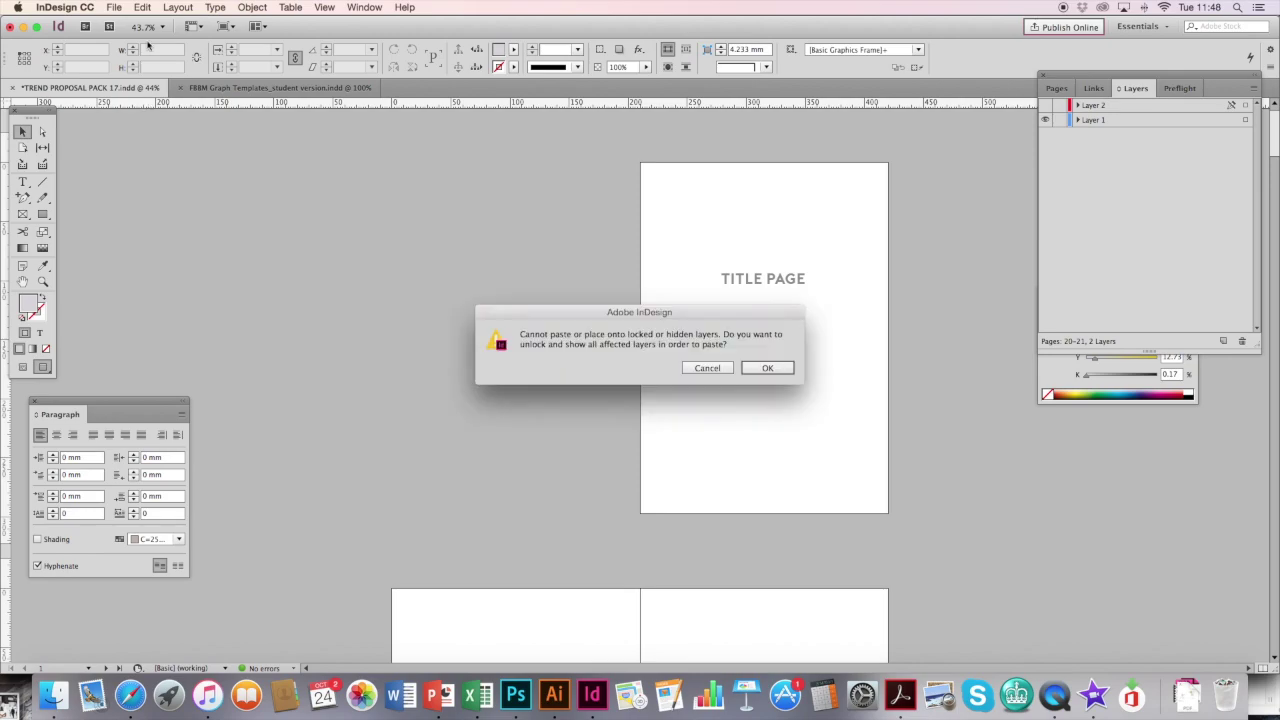
pyautogui.click(767, 368)
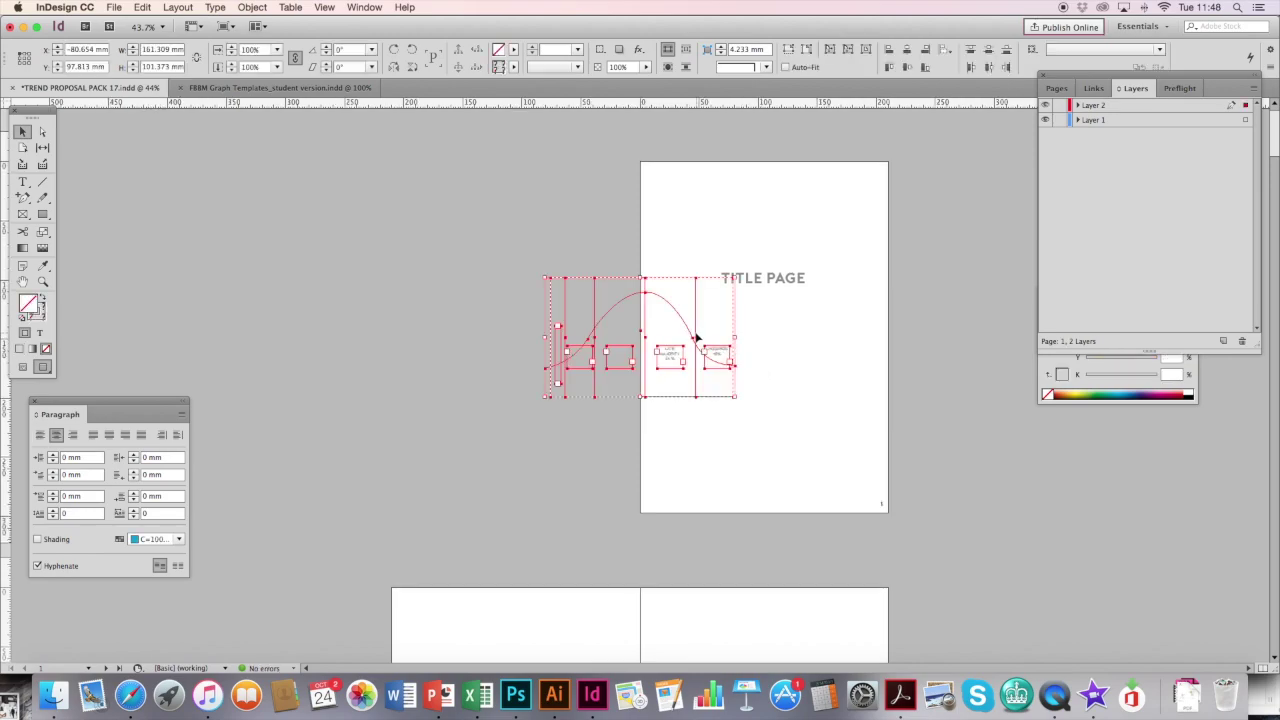
pyautogui.moveTo(697, 343); pyautogui.dragTo(837, 415)
pyautogui.click(860, 290)
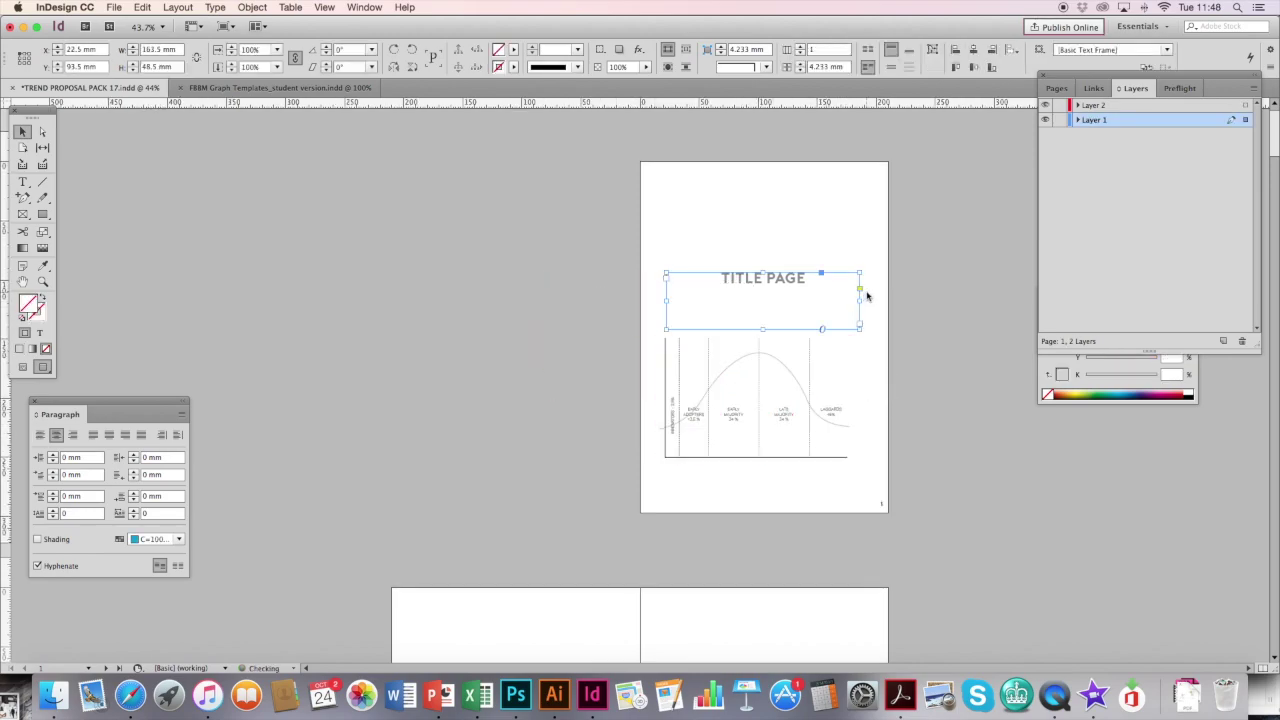
pyautogui.press('super+1')
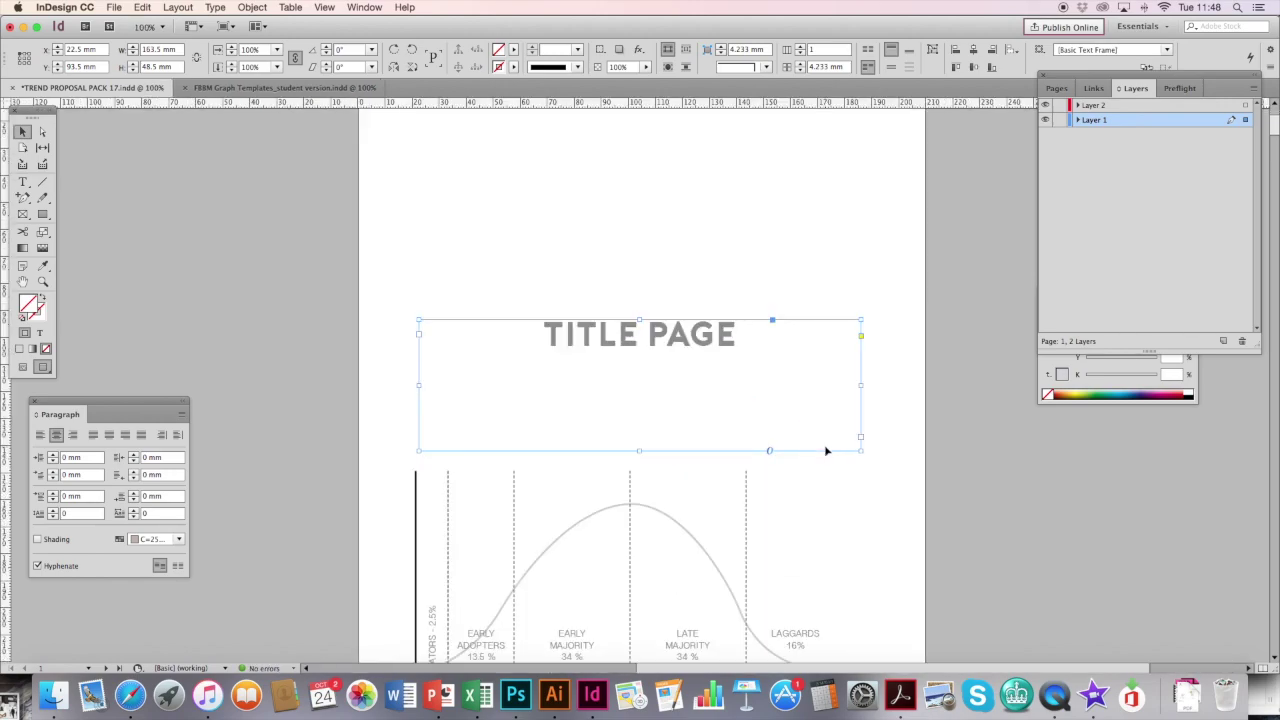
pyautogui.hotkey('ctrl', 'Tab')
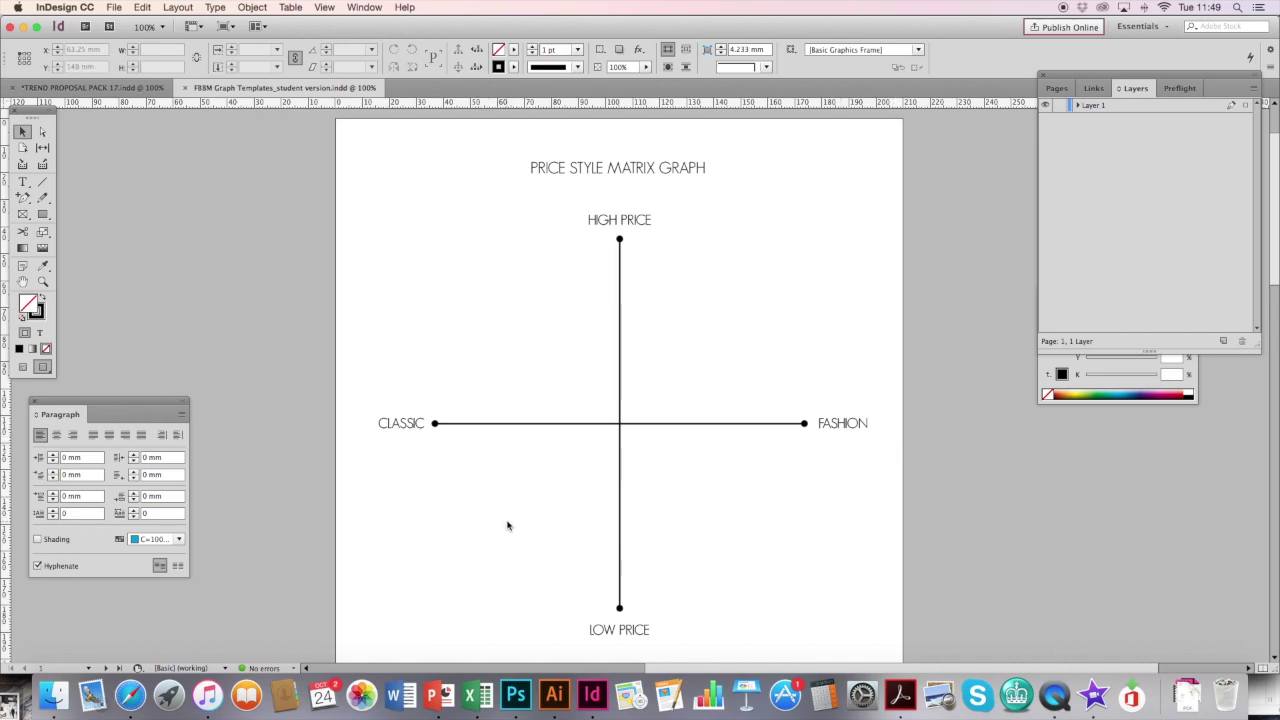
# Step: Switch to Safari's Google Images results for 'top shop logo'
pyautogui.click(130, 697)
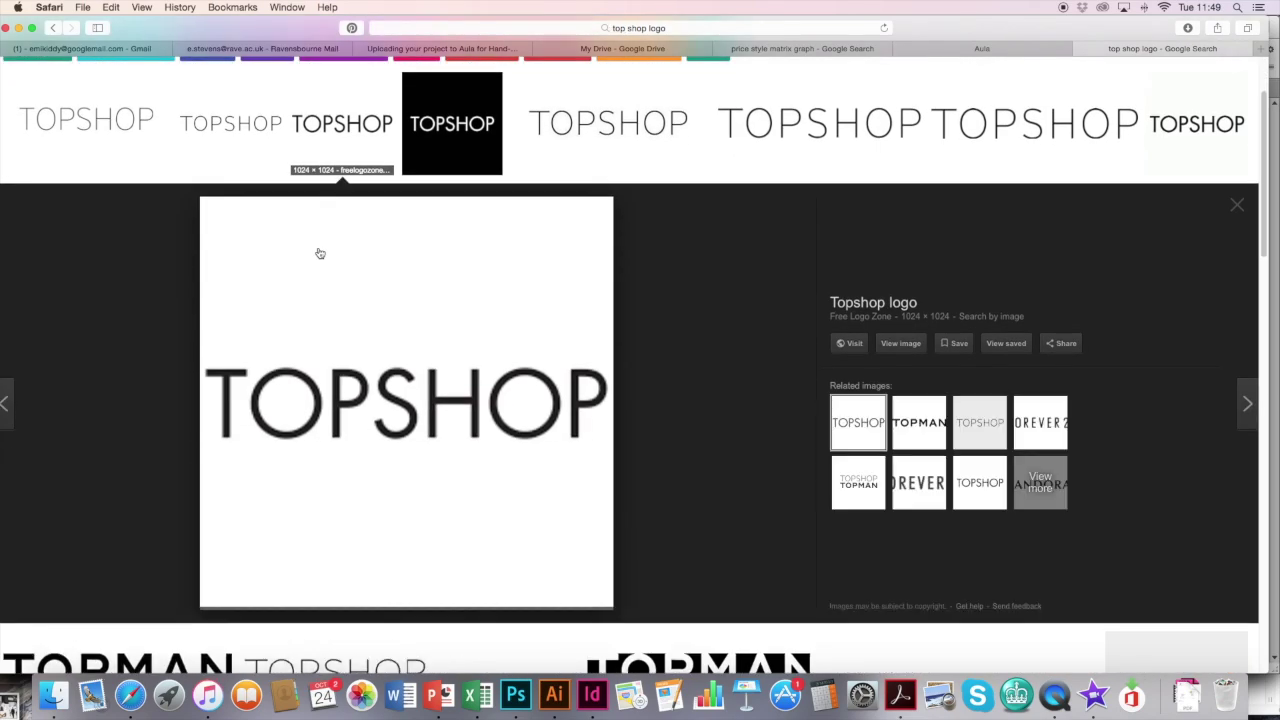
# Step: Save the wide plain TOPSHOP logo image to the desktop and return to InDesign
pyautogui.moveTo(321, 251)
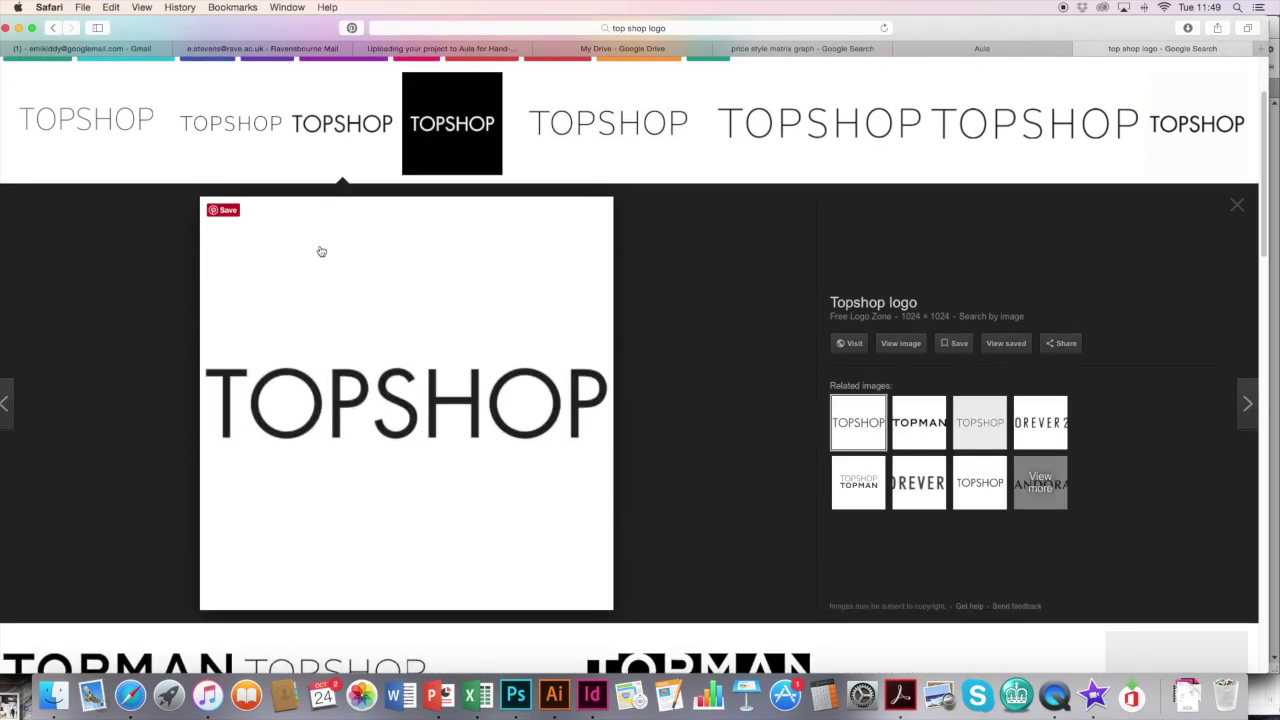
pyautogui.click(229, 126)
pyautogui.click(607, 145)
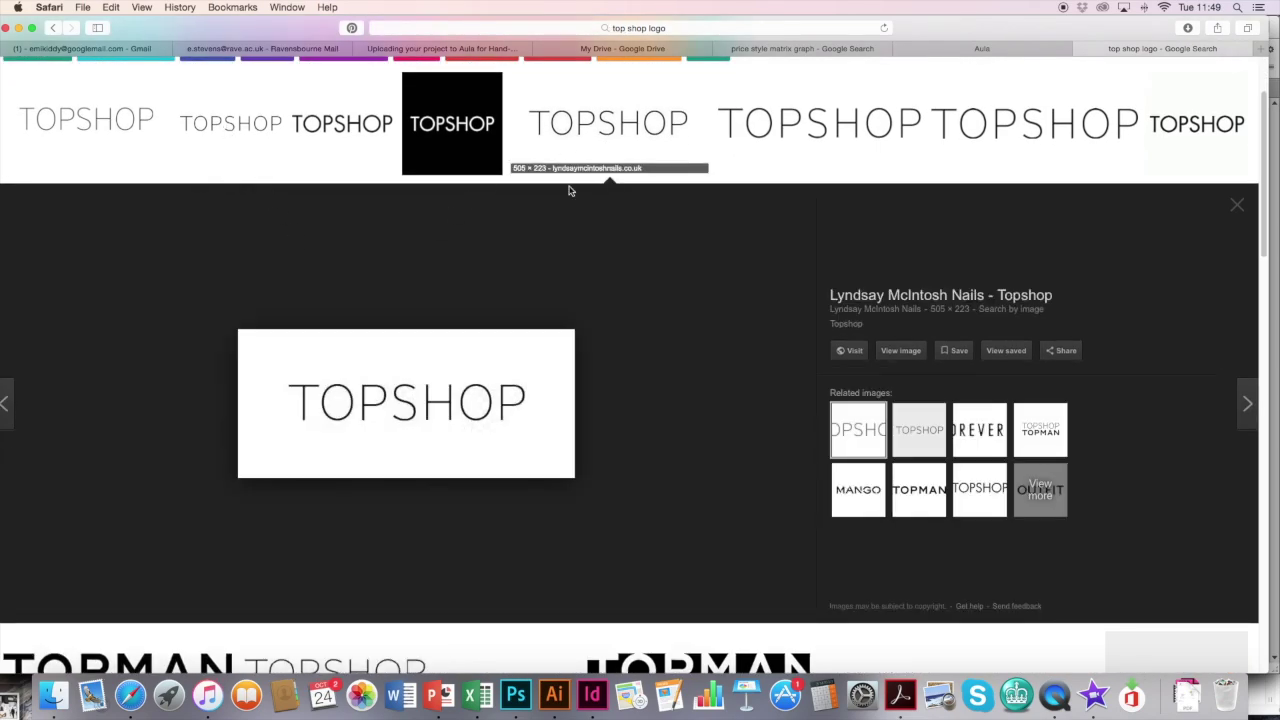
pyautogui.moveTo(450, 404)
pyautogui.moveTo(433, 401); pyautogui.dragTo(6, 715)
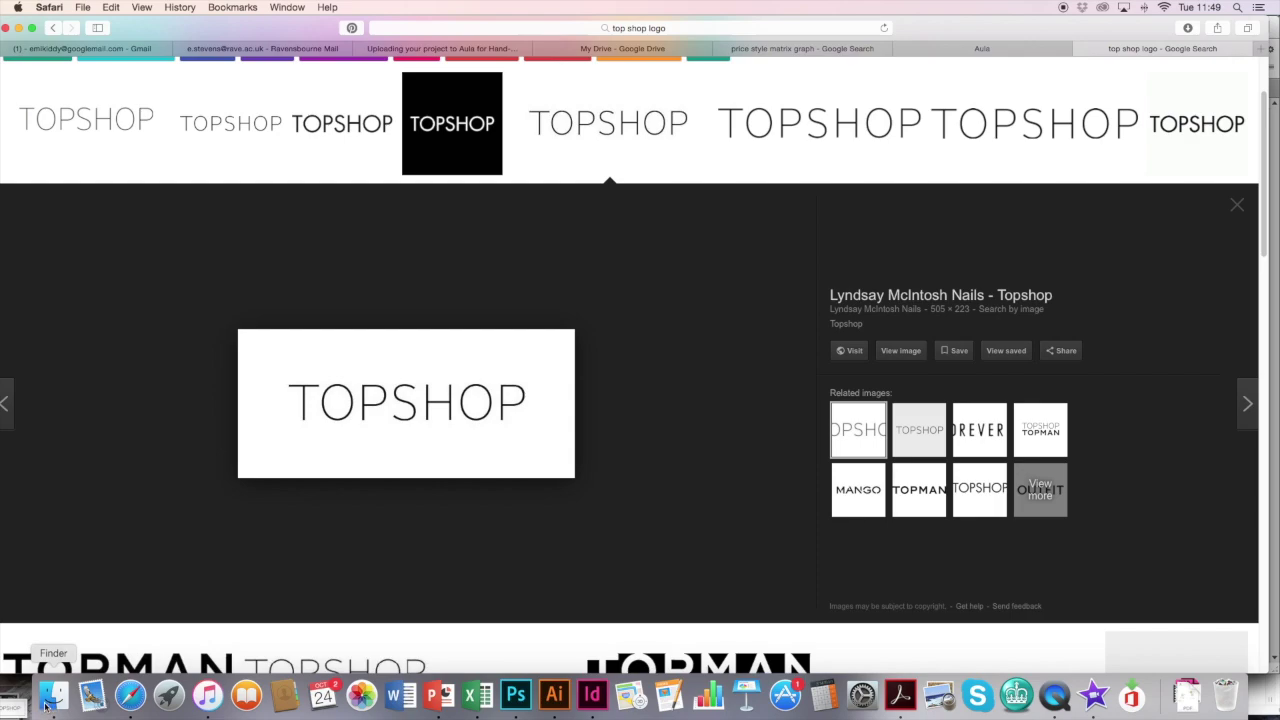
pyautogui.click(594, 697)
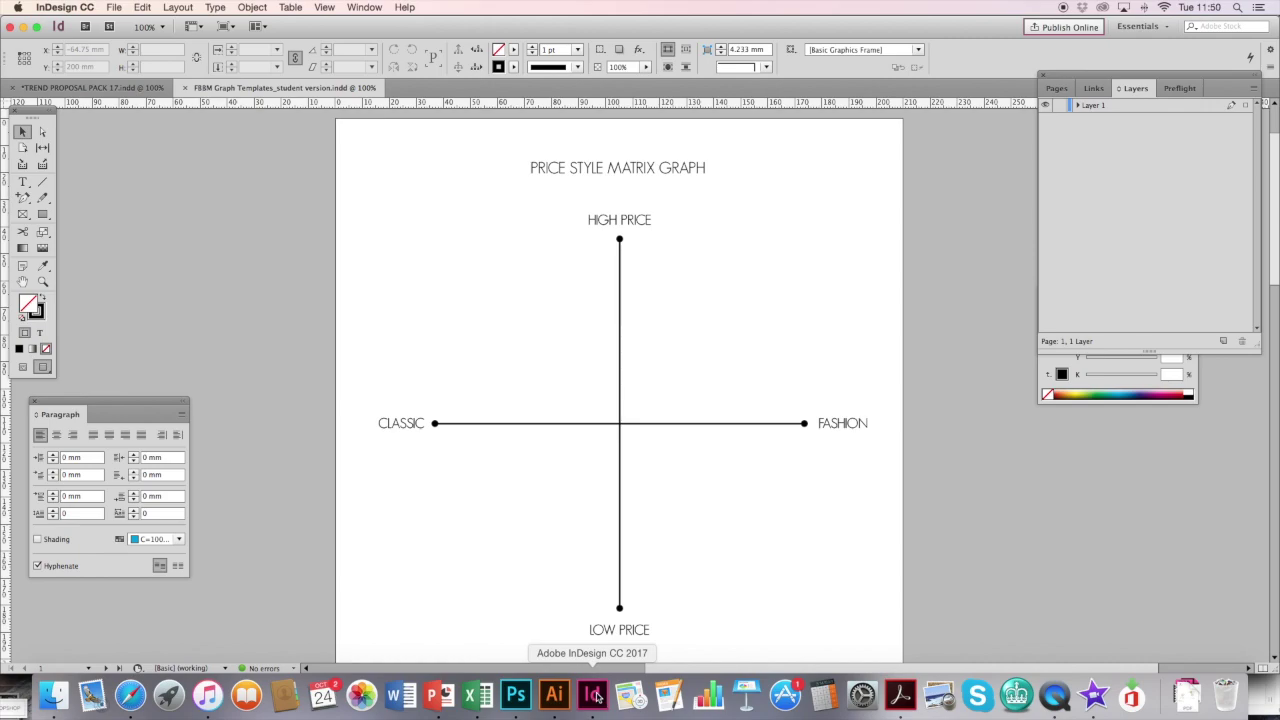
# Step: Place Topshop-logo.jpg from the Desktop above the CLASSIC side of the price style matrix
pyautogui.click(115, 7)
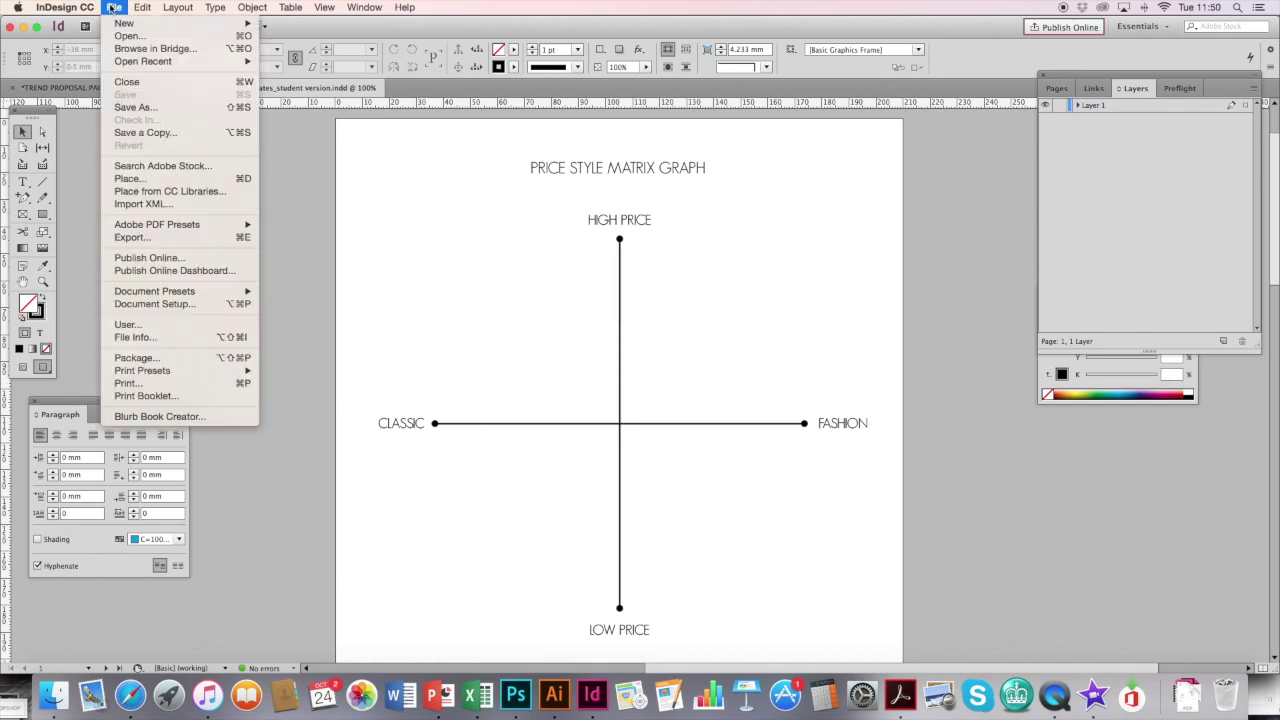
pyautogui.click(146, 178)
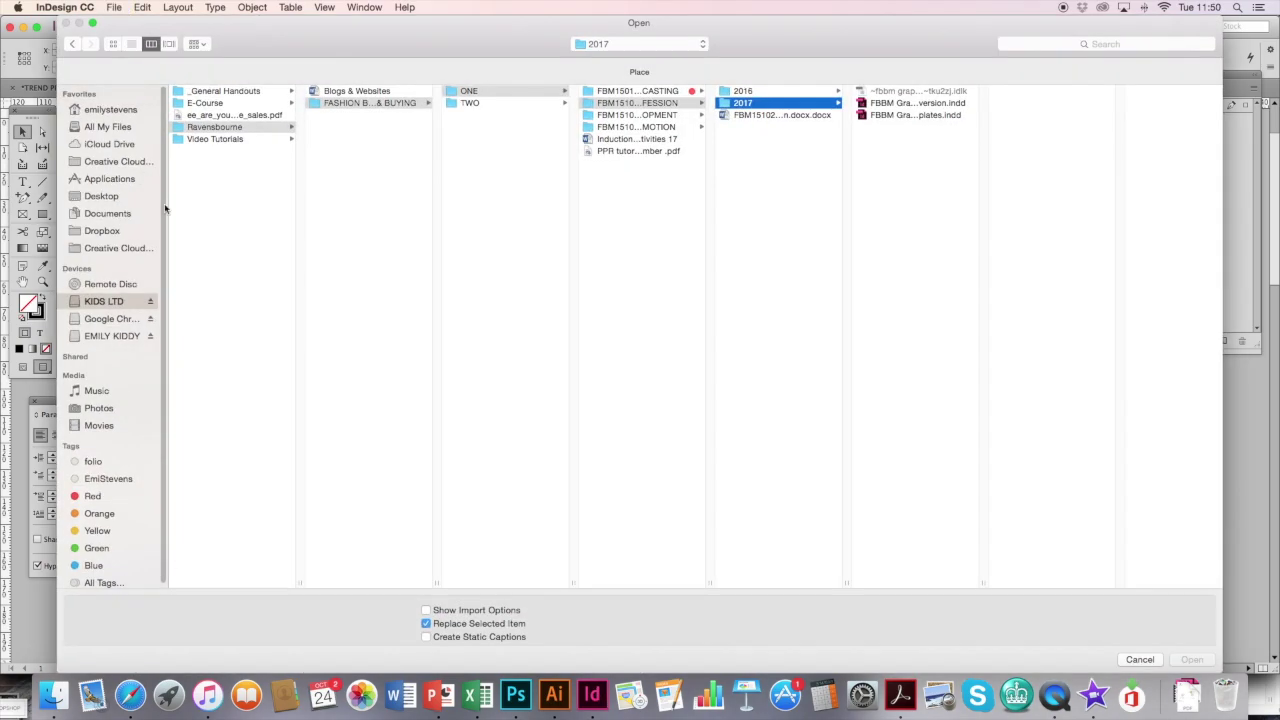
pyautogui.click(110, 197)
pyautogui.click(196, 155)
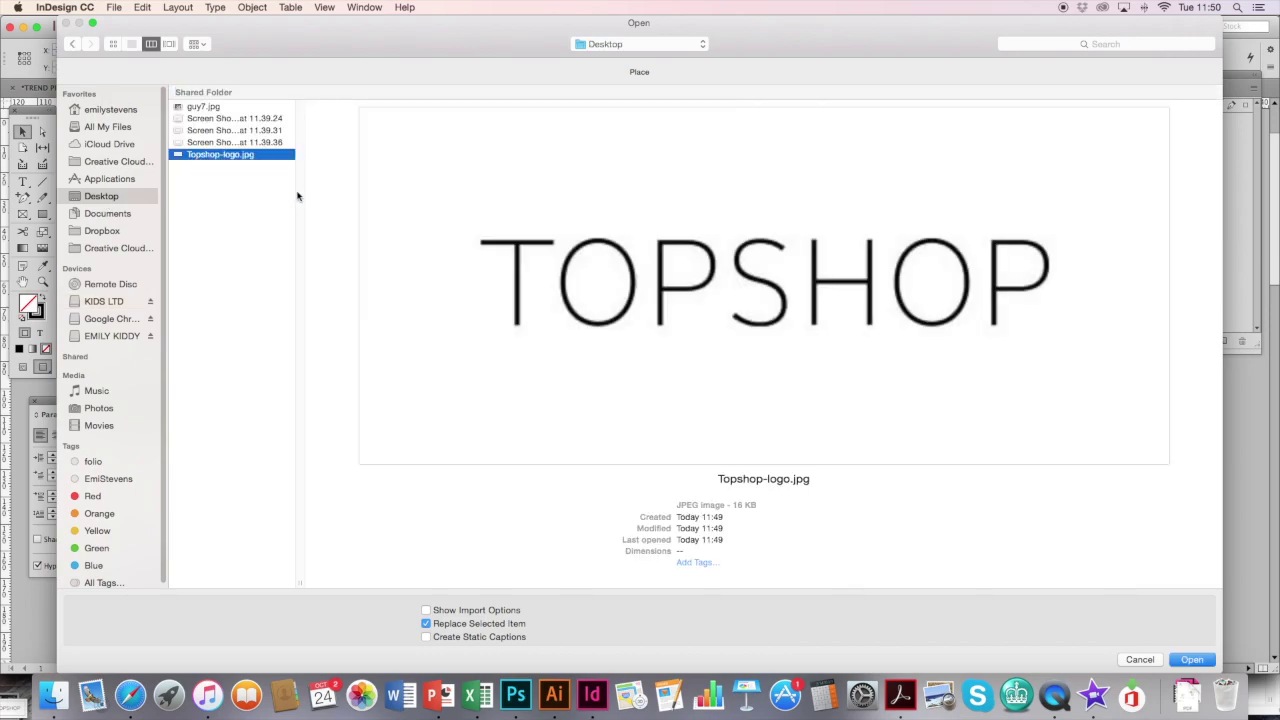
pyautogui.click(1191, 659)
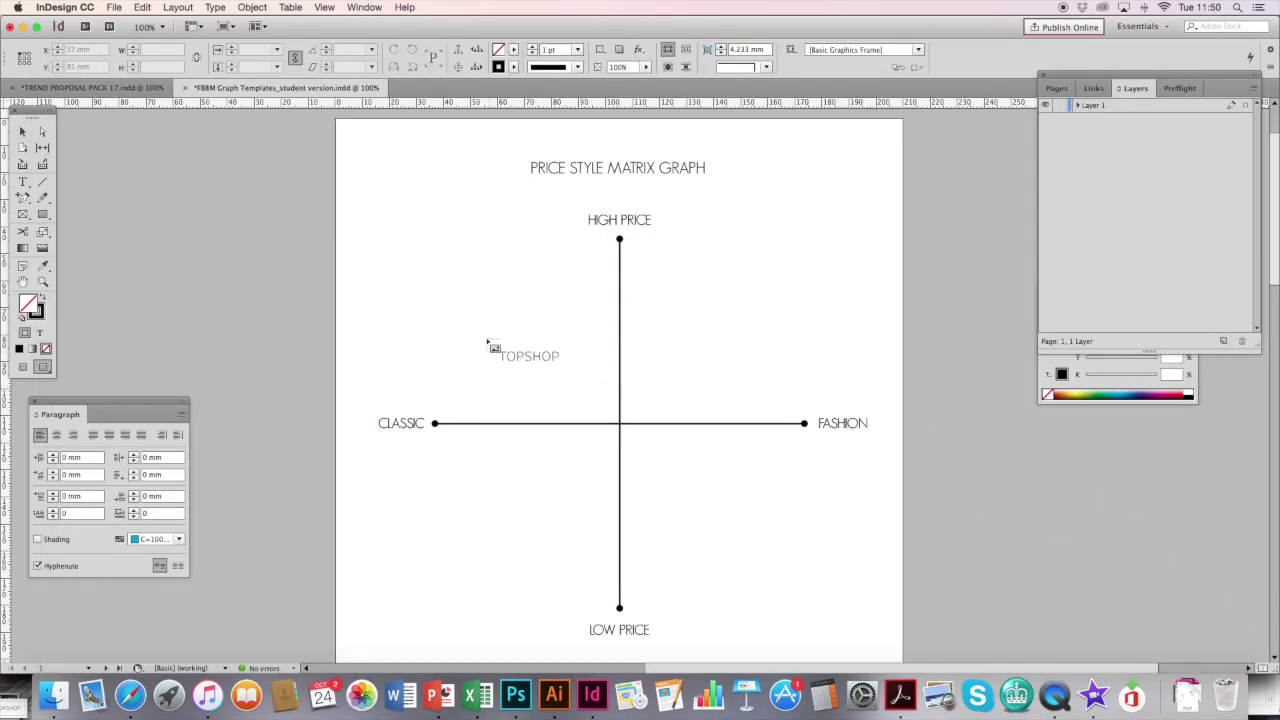
pyautogui.moveTo(483, 341); pyautogui.dragTo(563, 387)
pyautogui.click(466, 506)
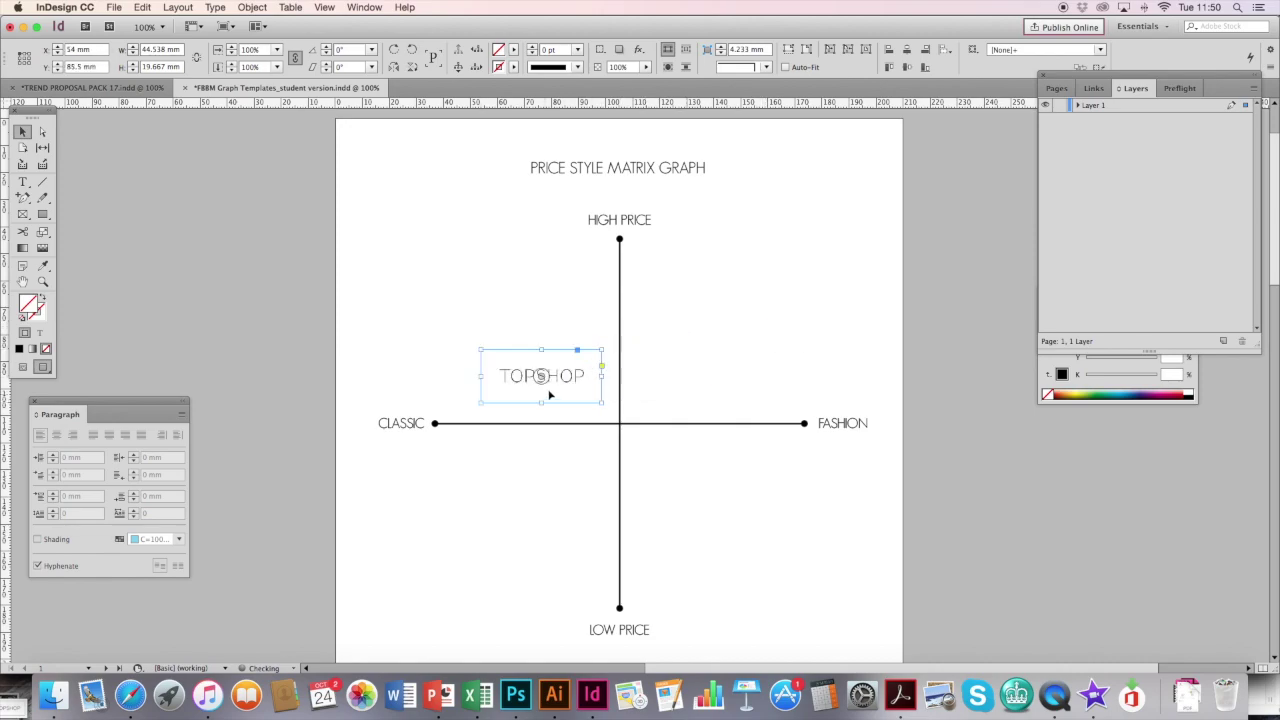
pyautogui.click(491, 521)
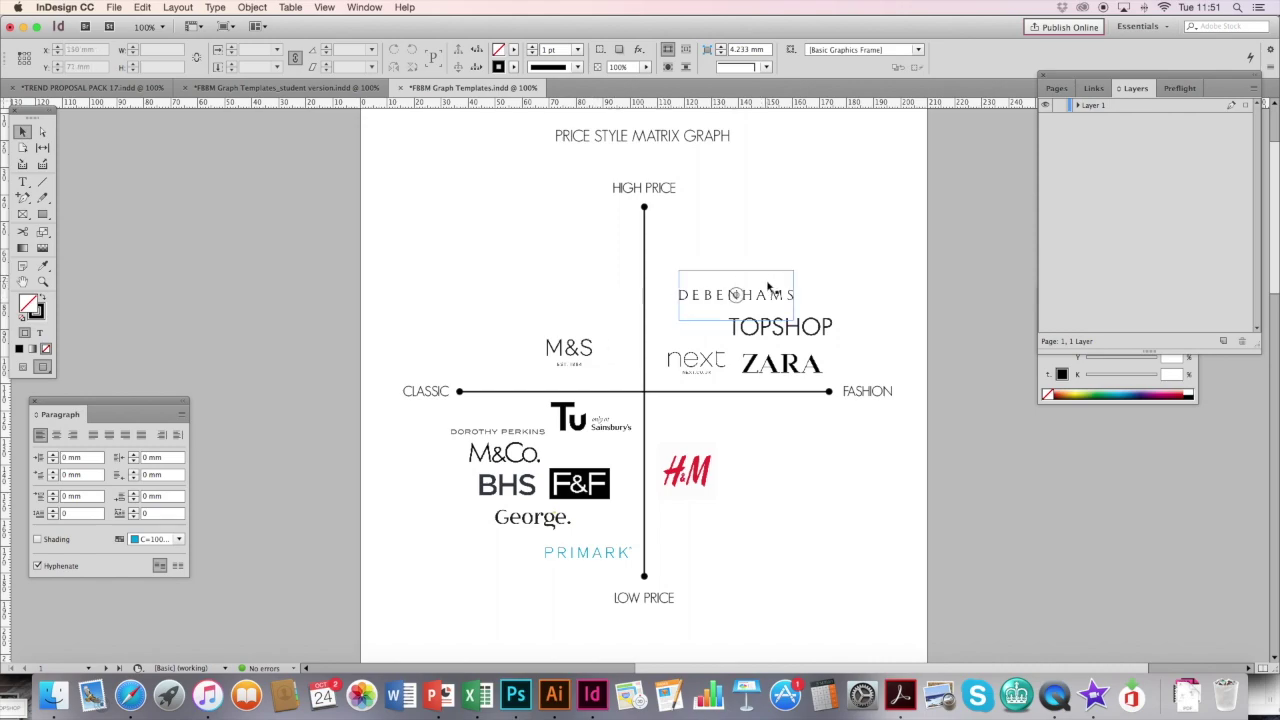
# Step: Nudge the DEBENHAMS logo slightly up and left, then deselect it
pyautogui.moveTo(711, 321)
pyautogui.mouseDown()
pyautogui.moveTo(705, 301)
pyautogui.moveTo(707, 319)
pyautogui.mouseUp()
pyautogui.click(866, 229)
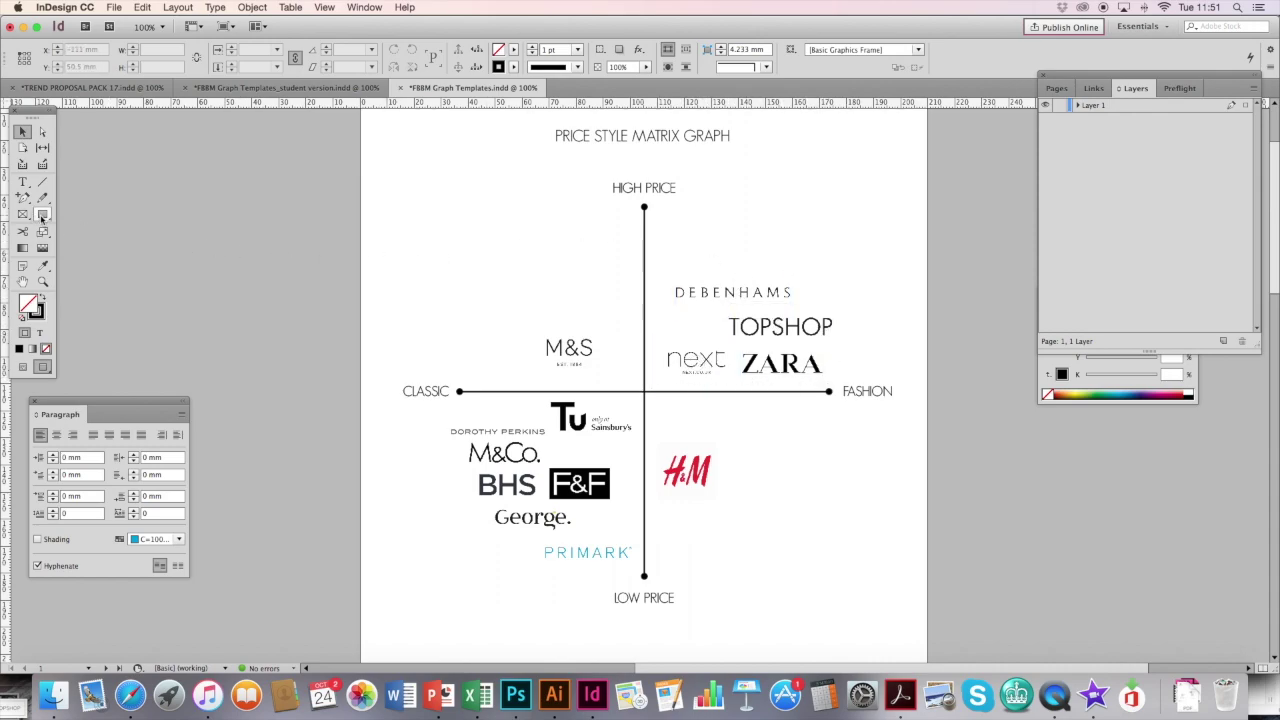
pyautogui.click(42, 215)
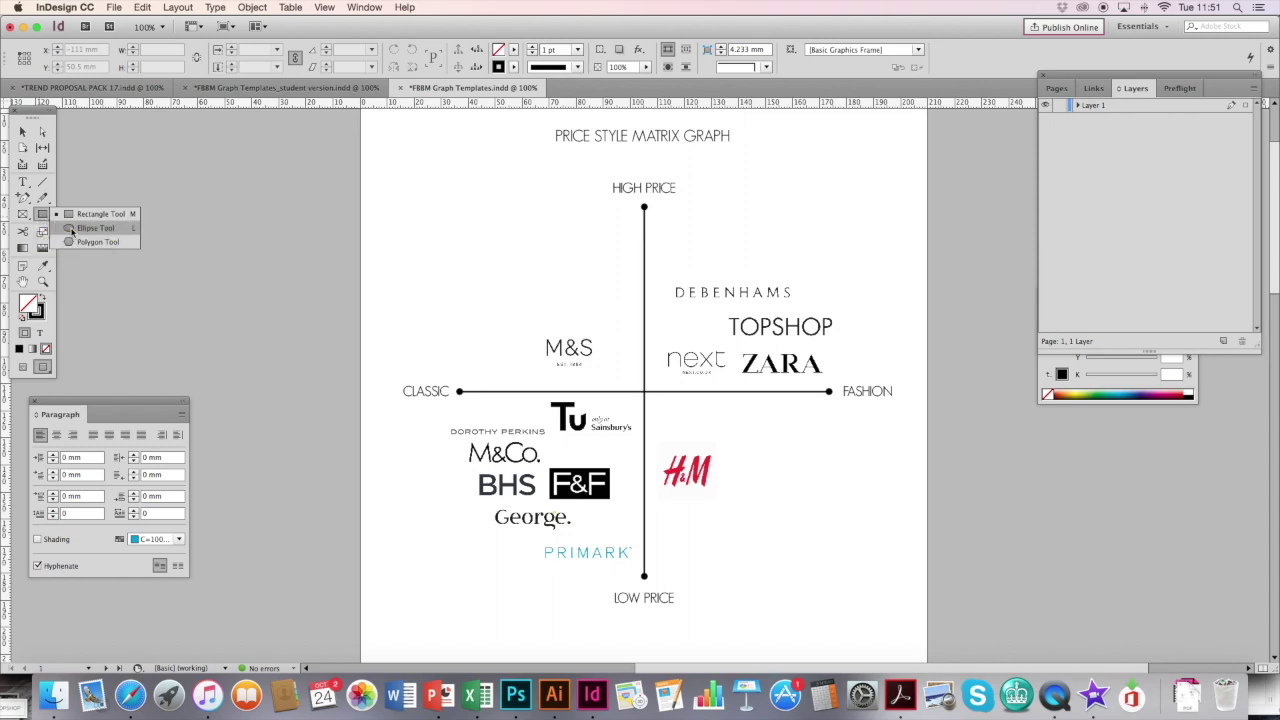
# Step: Draw an ellipse around the DEBENHAMS, TOPSHOP, Next and ZARA logos
pyautogui.click(72, 229)
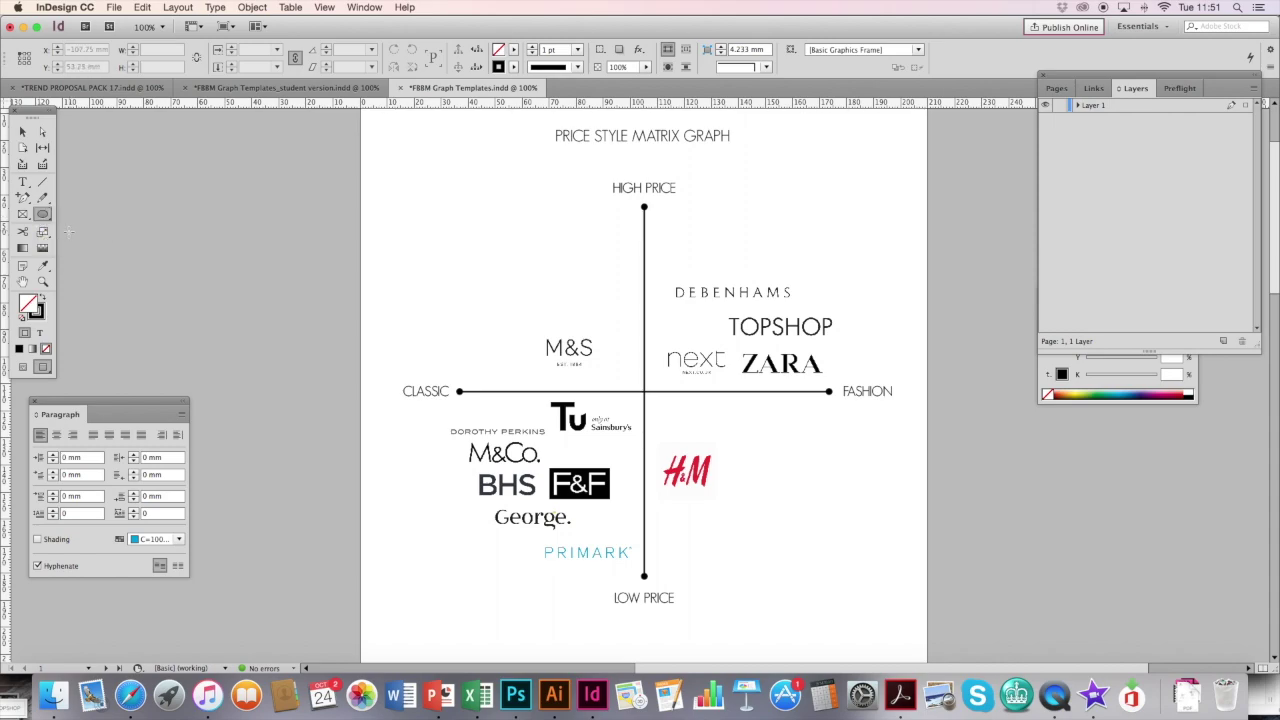
pyautogui.click(40, 313)
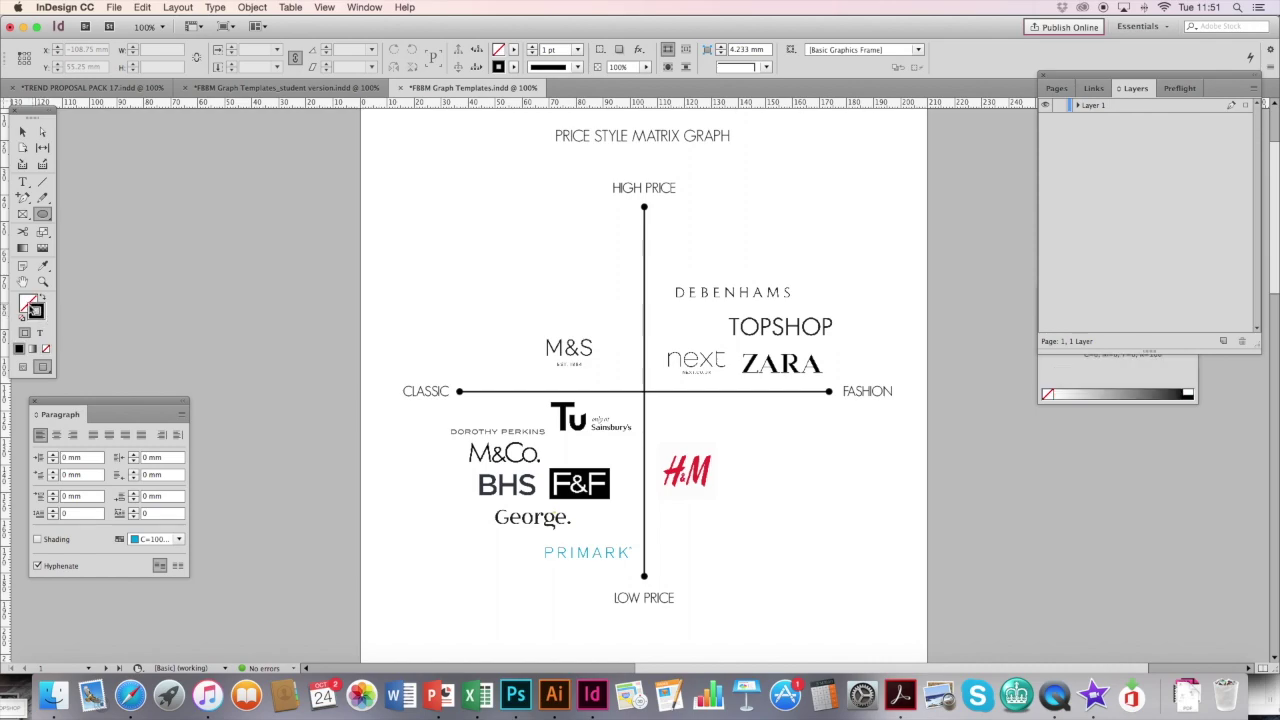
pyautogui.click(29, 302)
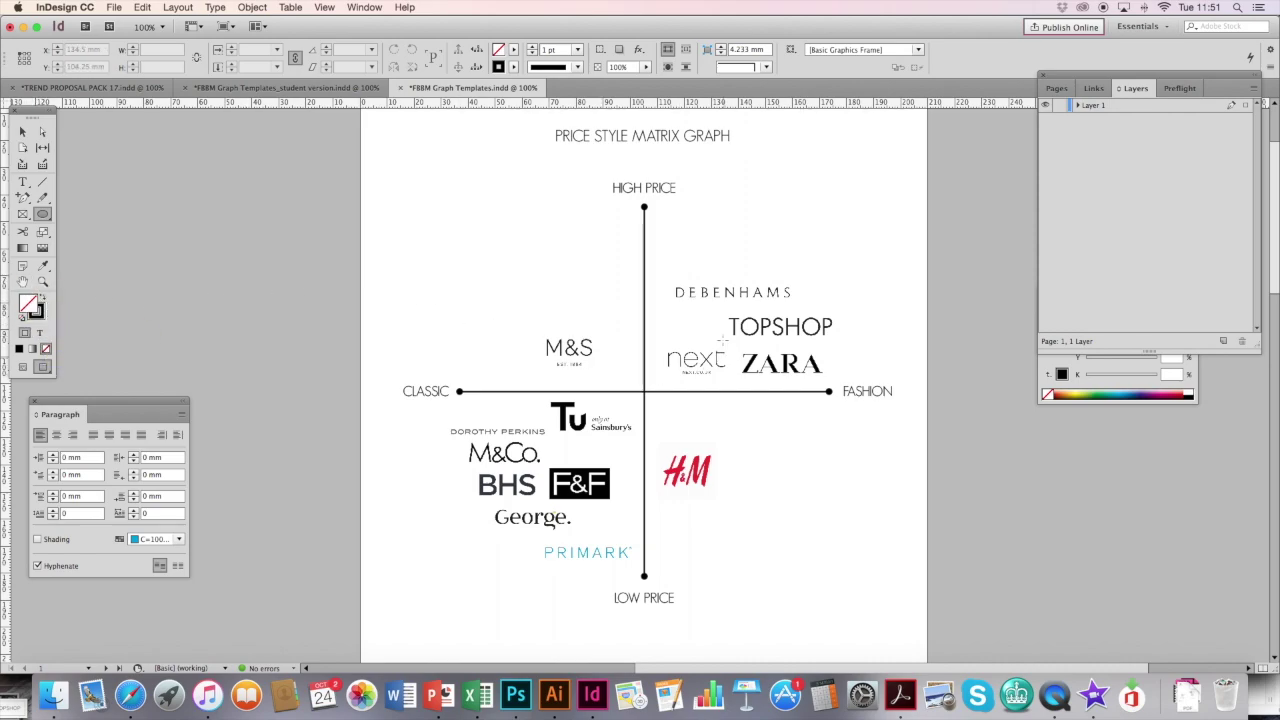
pyautogui.moveTo(668, 301); pyautogui.dragTo(842, 386)
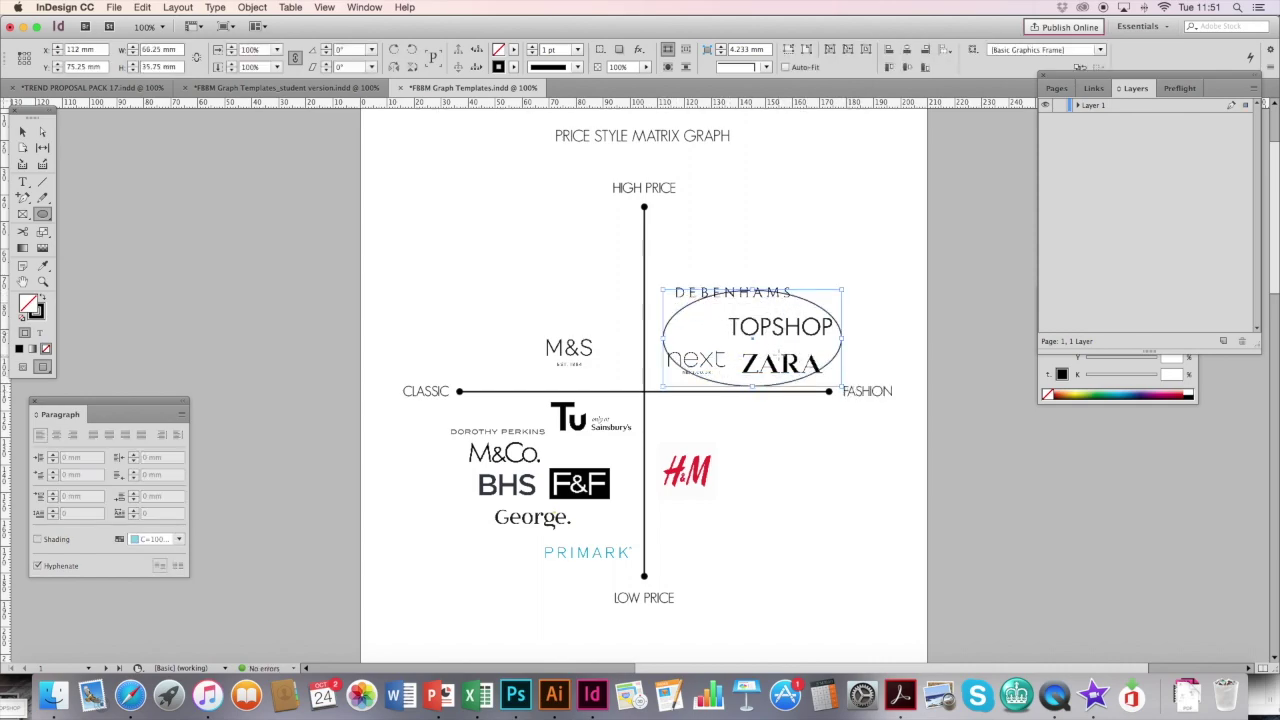
# Step: Give the ellipse a 2 pt dotted black stroke, then deselect it
pyautogui.press('F10')
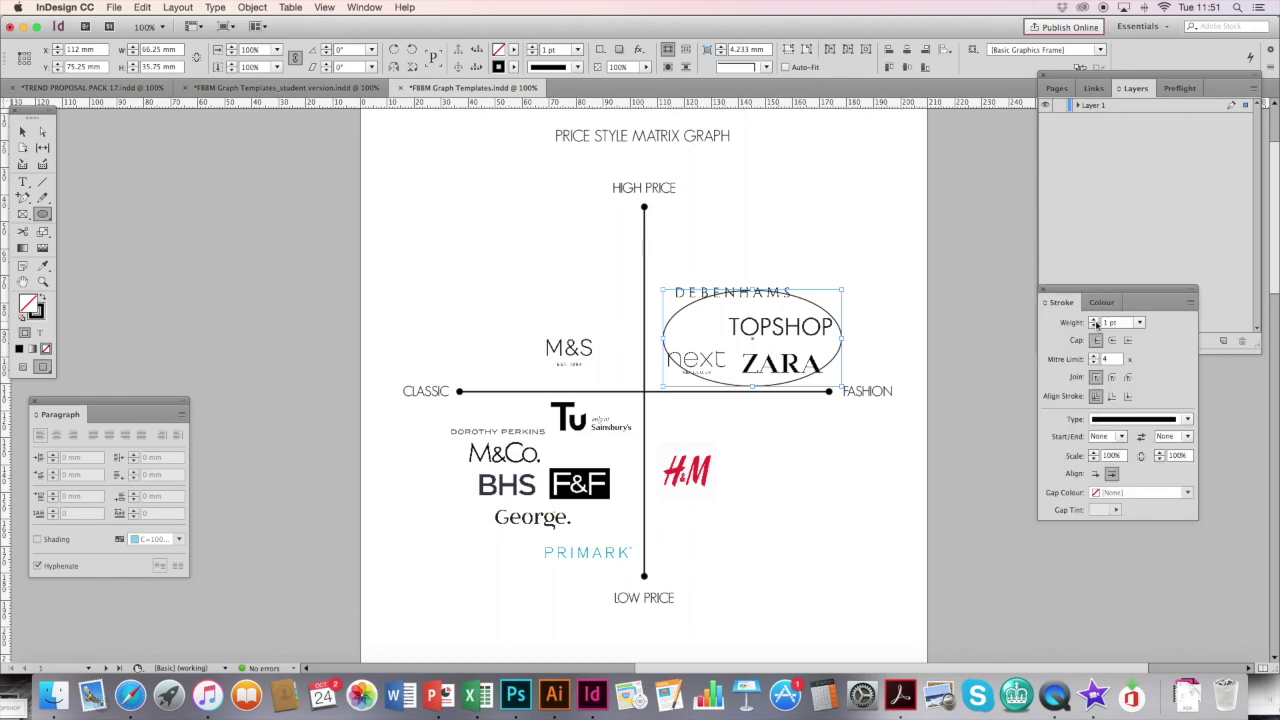
pyautogui.click(1094, 320)
pyautogui.click(1094, 320)
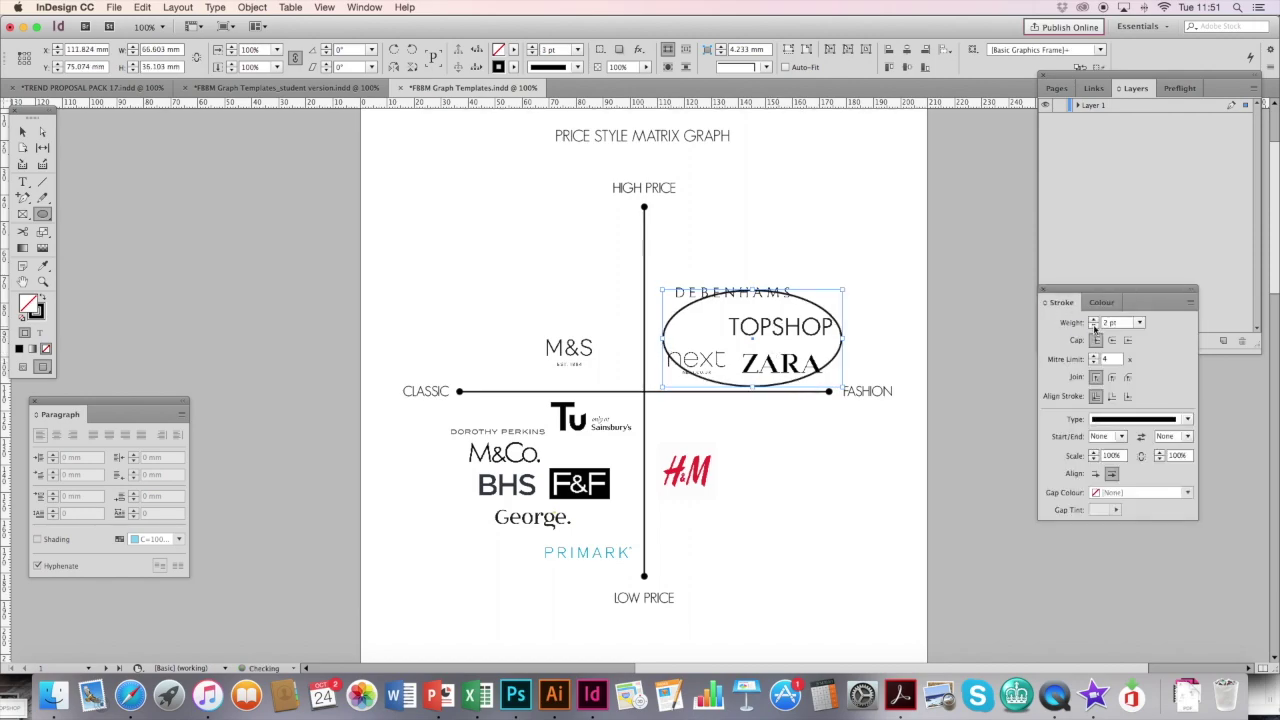
pyautogui.click(1187, 419)
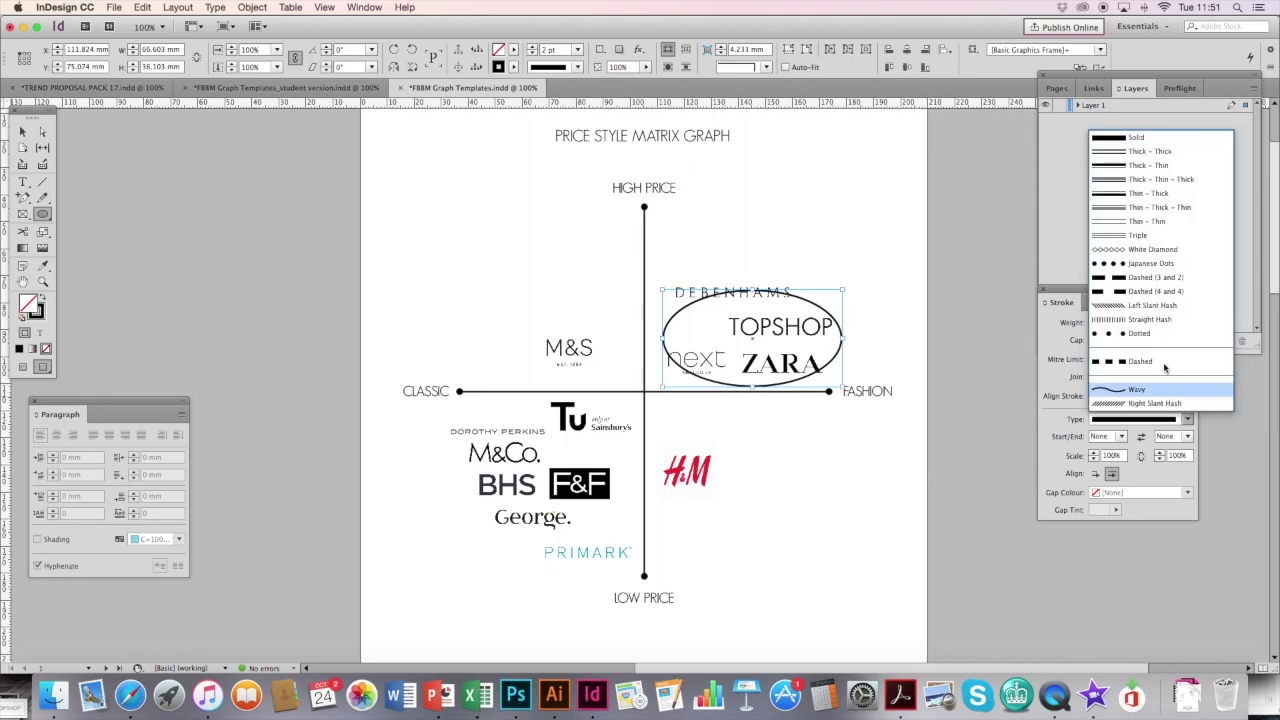
pyautogui.click(1133, 339)
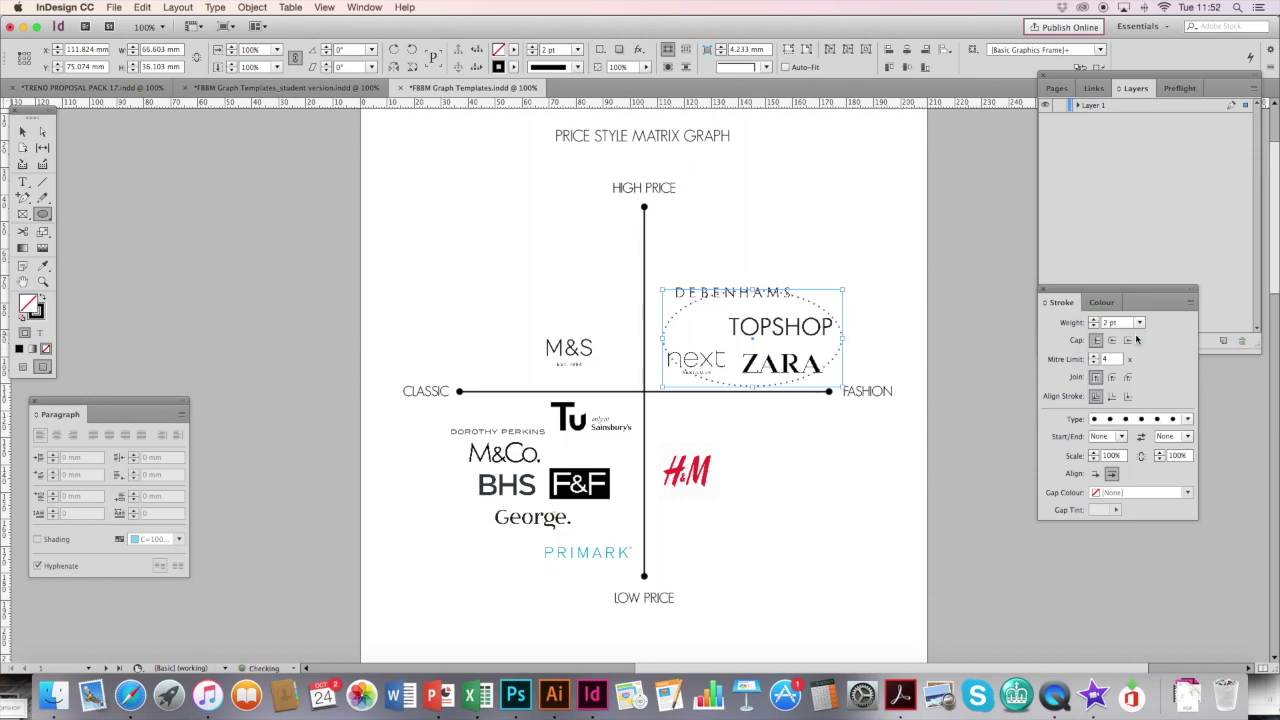
pyautogui.click(1111, 303)
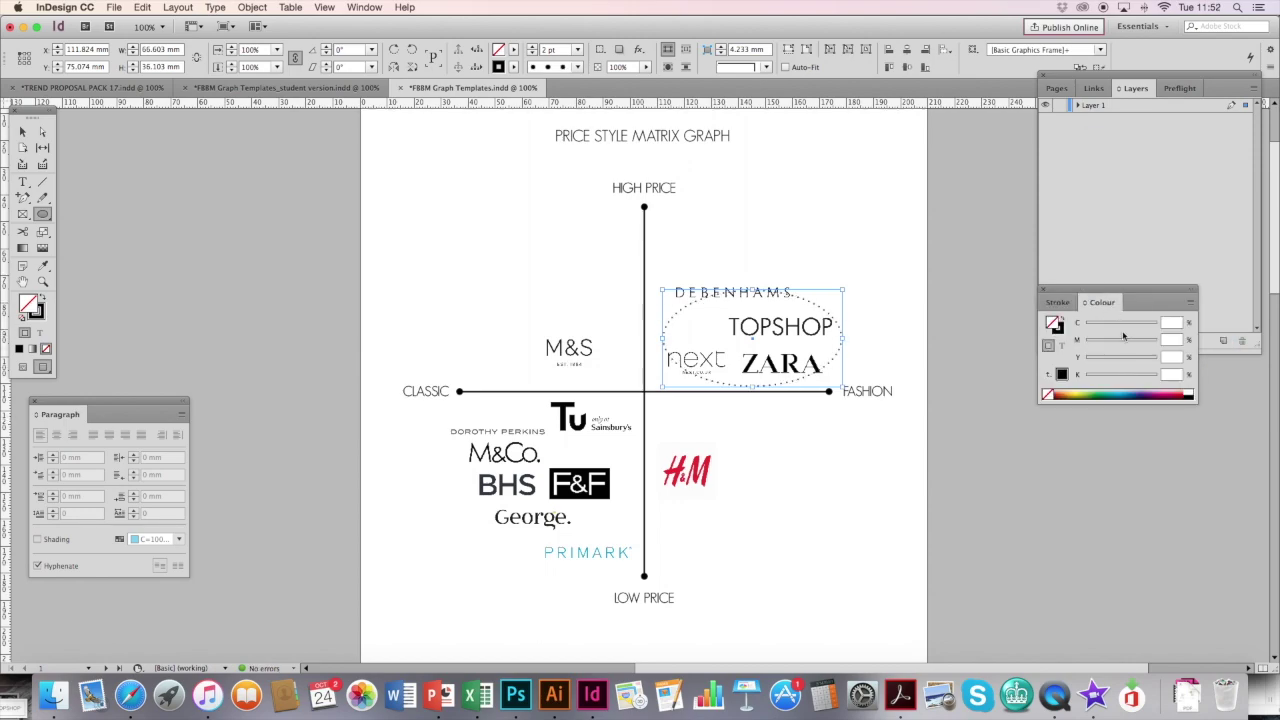
pyautogui.press('x')
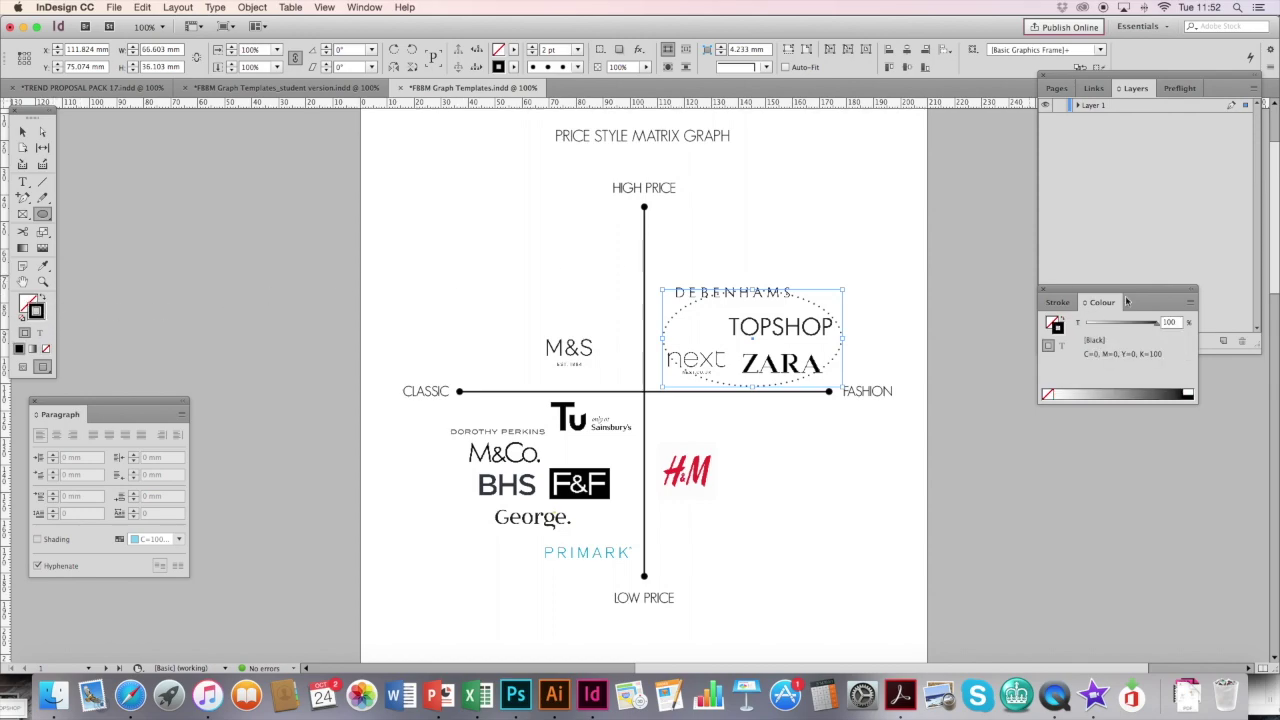
pyautogui.press('v')
pyautogui.click(382, 292)
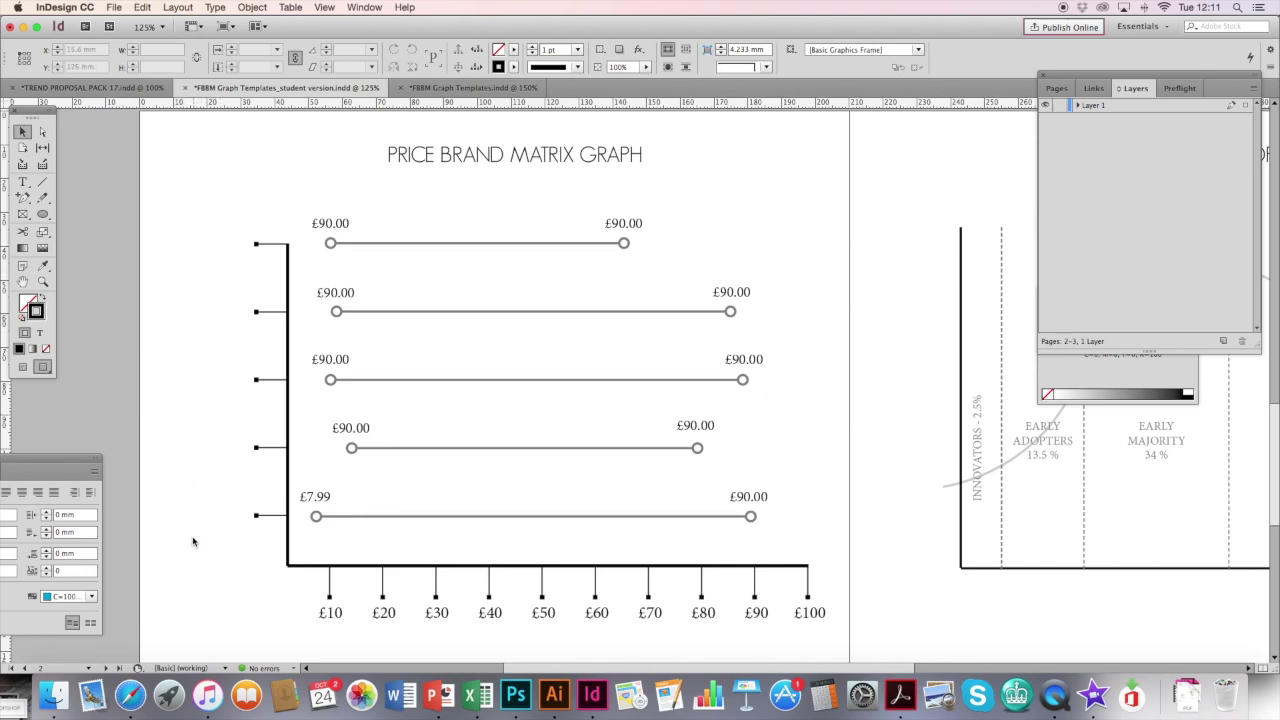
# Step: Use Cmd+Z so the bars show the Jackets, Tops, Blouses, Trousers, Trousers labels
pyautogui.press('super+z')
# Step: Change the bottom row label from Trousers to Skirts
pyautogui.moveTo(184, 203); pyautogui.dragTo(230, 538)
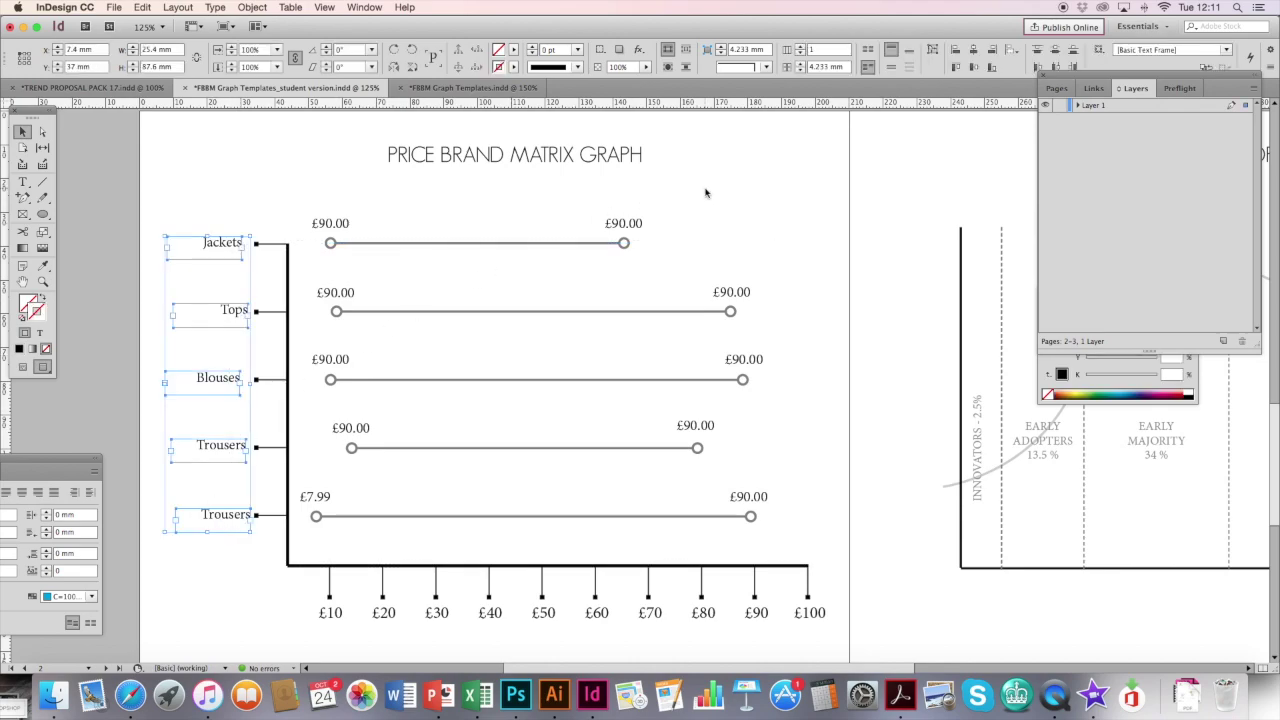
pyautogui.click(203, 580)
pyautogui.doubleClick(213, 514)
pyautogui.doubleClick(213, 514)
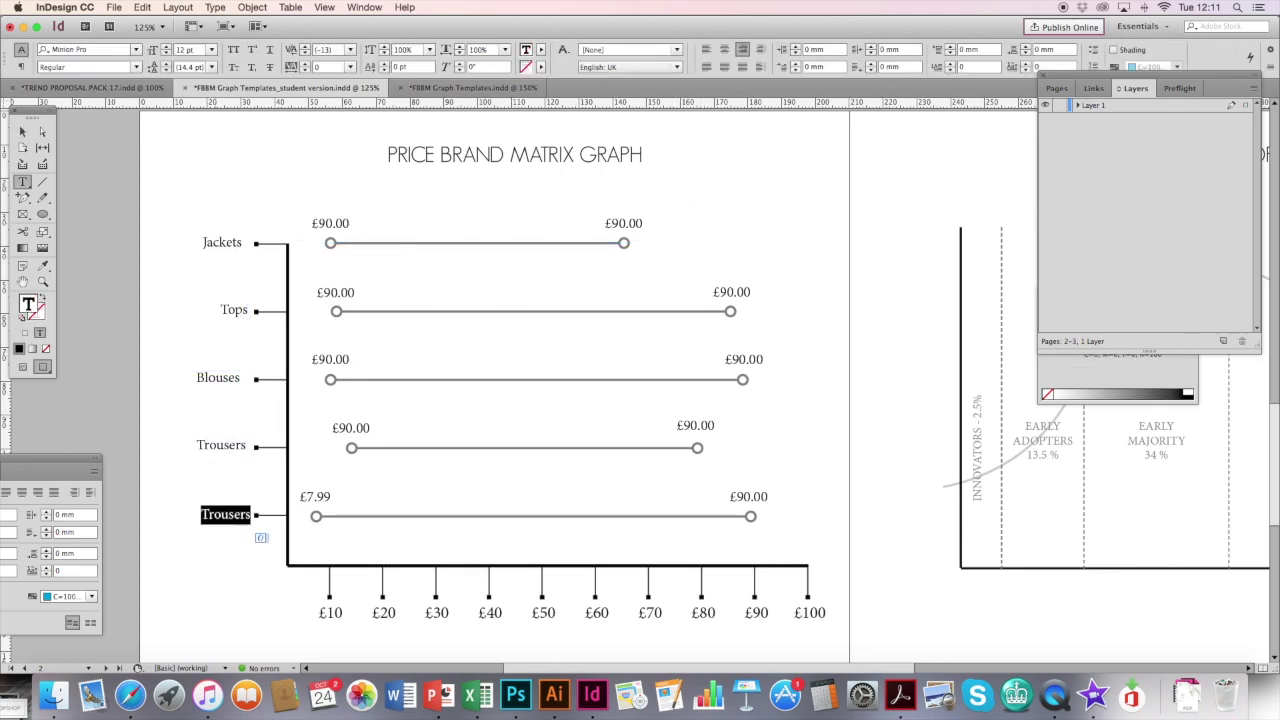
pyautogui.write('skirts')
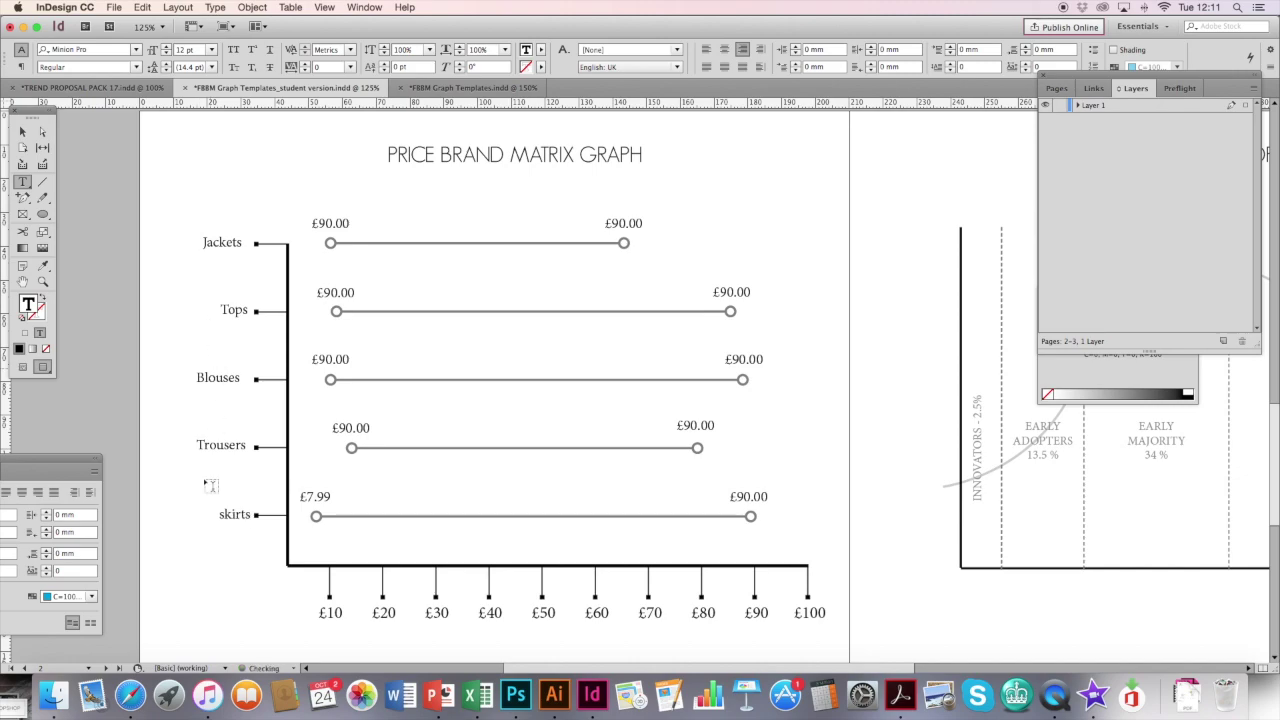
pyautogui.moveTo(214, 514); pyautogui.dragTo(225, 514)
pyautogui.write('S')
pyautogui.press('Escape')
# Step: Select all five label frames and open the Align panel beside the graph
pyautogui.moveTo(186, 180); pyautogui.dragTo(208, 522)
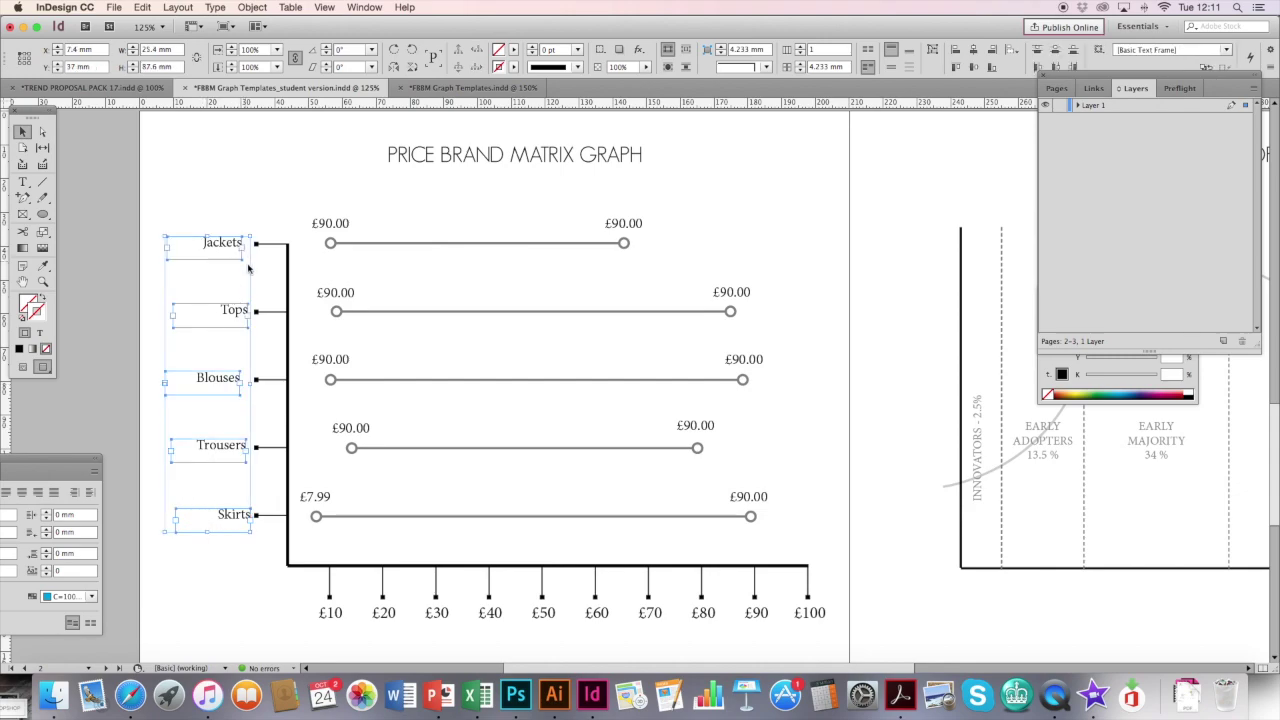
pyautogui.click(364, 7)
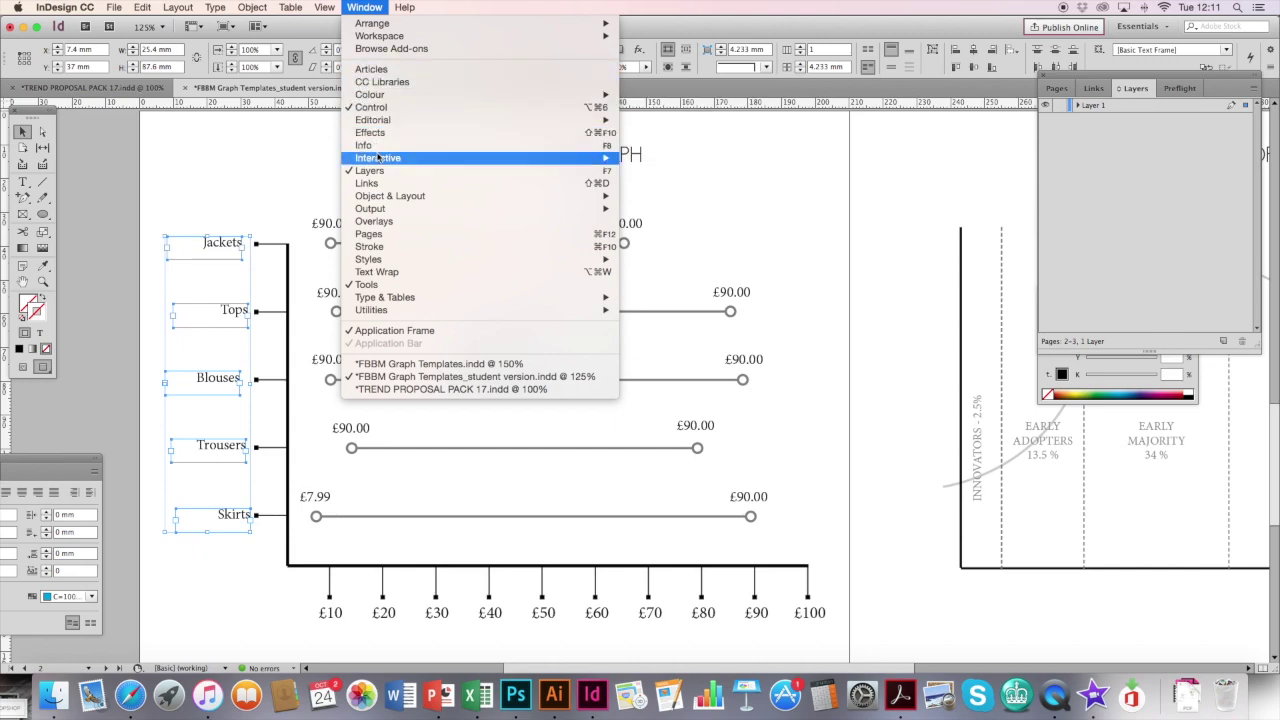
pyautogui.moveTo(392, 199)
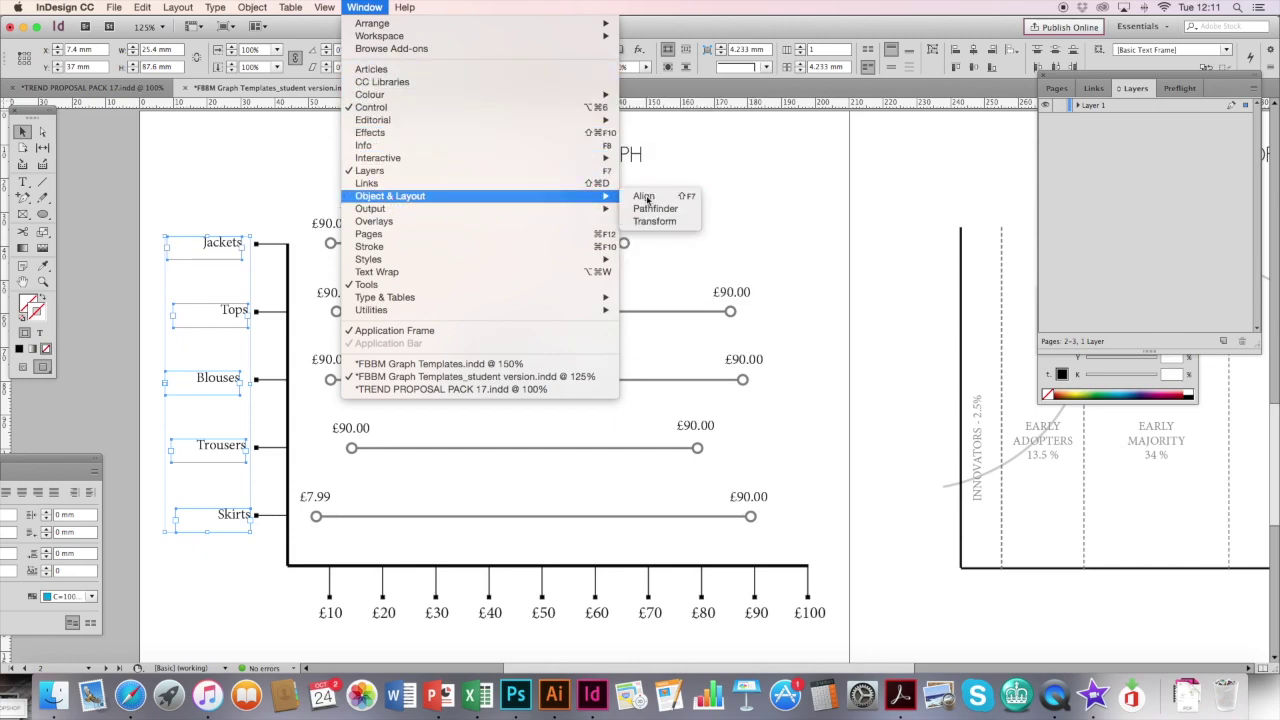
pyautogui.click(646, 199)
pyautogui.moveTo(638, 310); pyautogui.dragTo(845, 175)
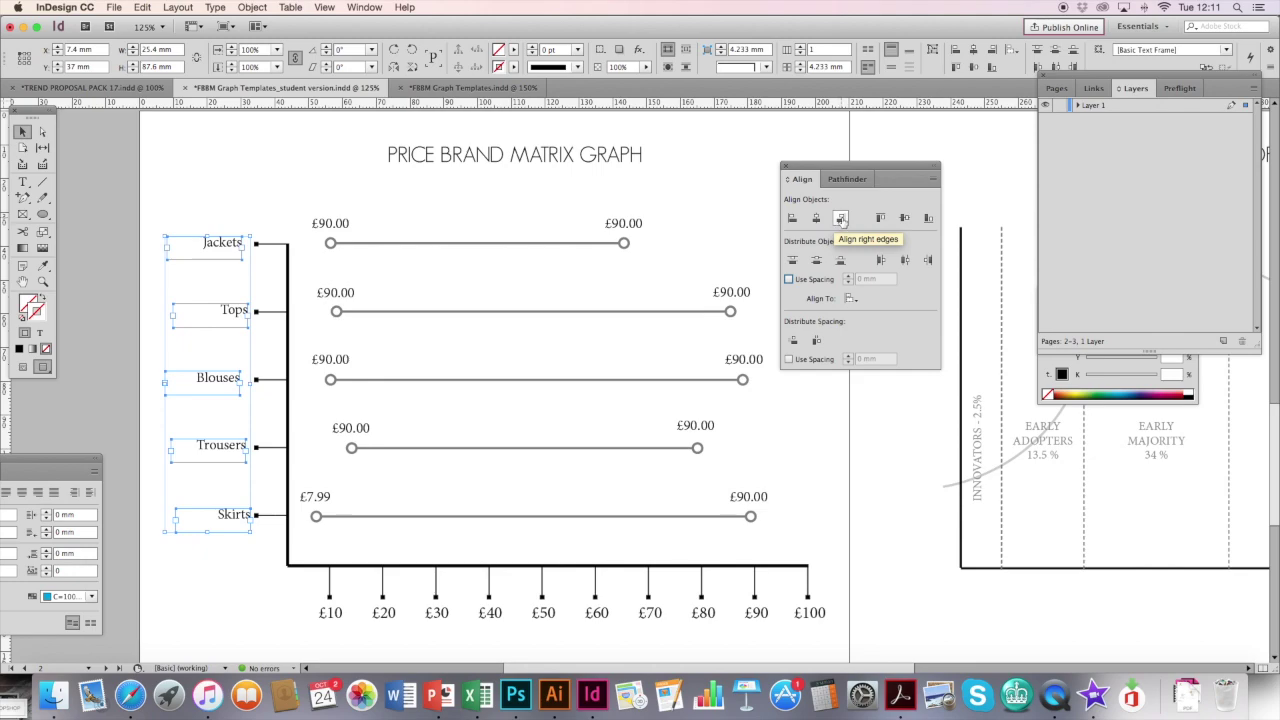
# Step: Right-align the five clothing labels, nudge Tops higher, and distribute all five evenly
pyautogui.click(841, 218)
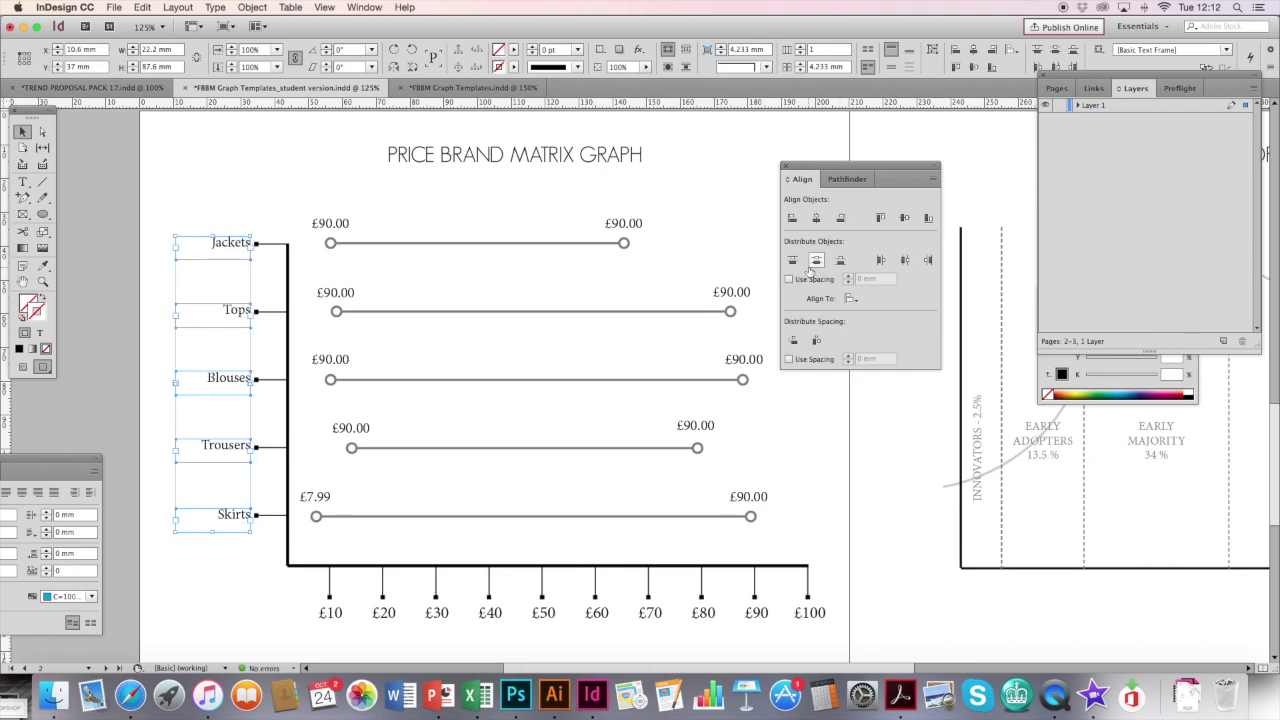
pyautogui.click(793, 261)
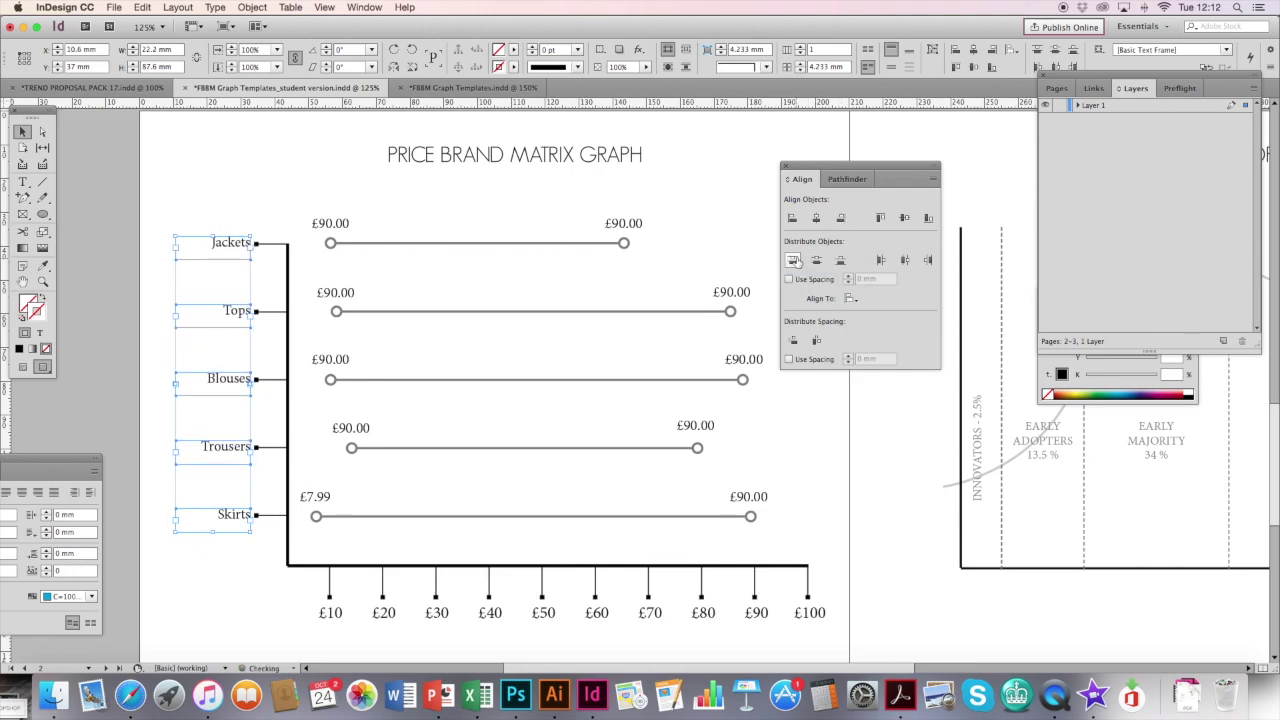
pyautogui.click(160, 340)
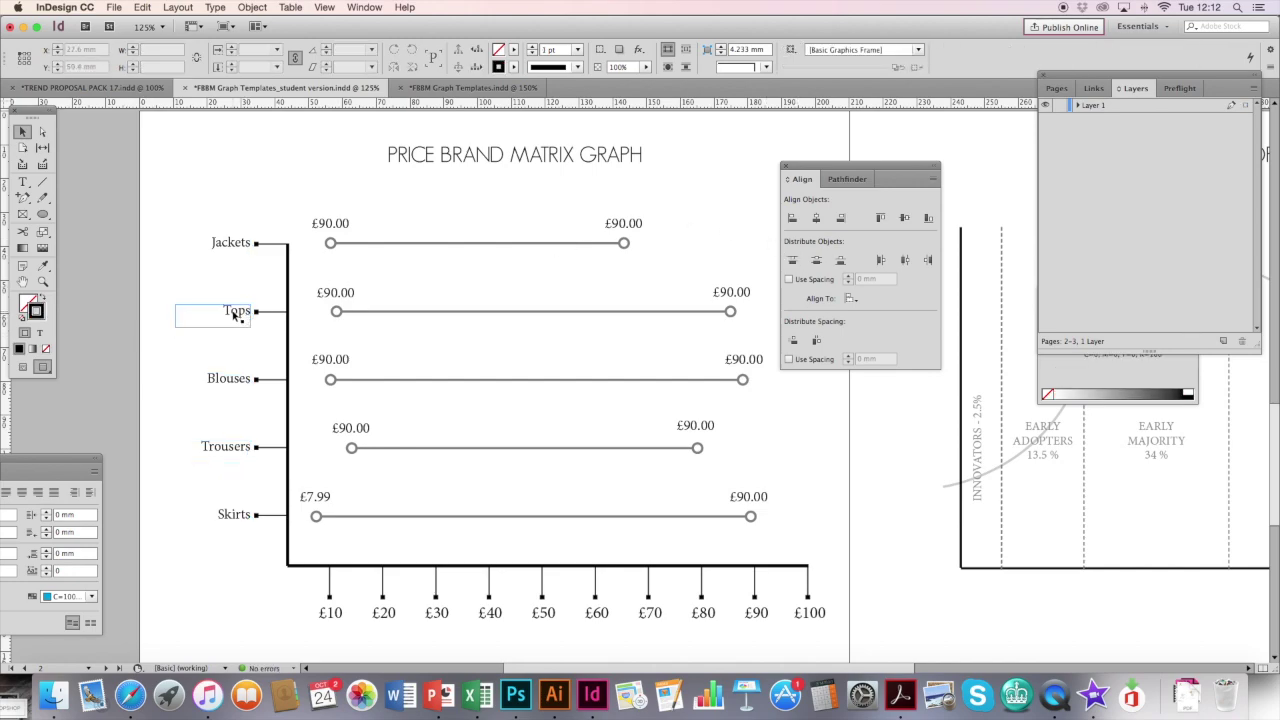
pyautogui.moveTo(243, 313); pyautogui.dragTo(232, 298)
pyautogui.moveTo(218, 208); pyautogui.dragTo(226, 552)
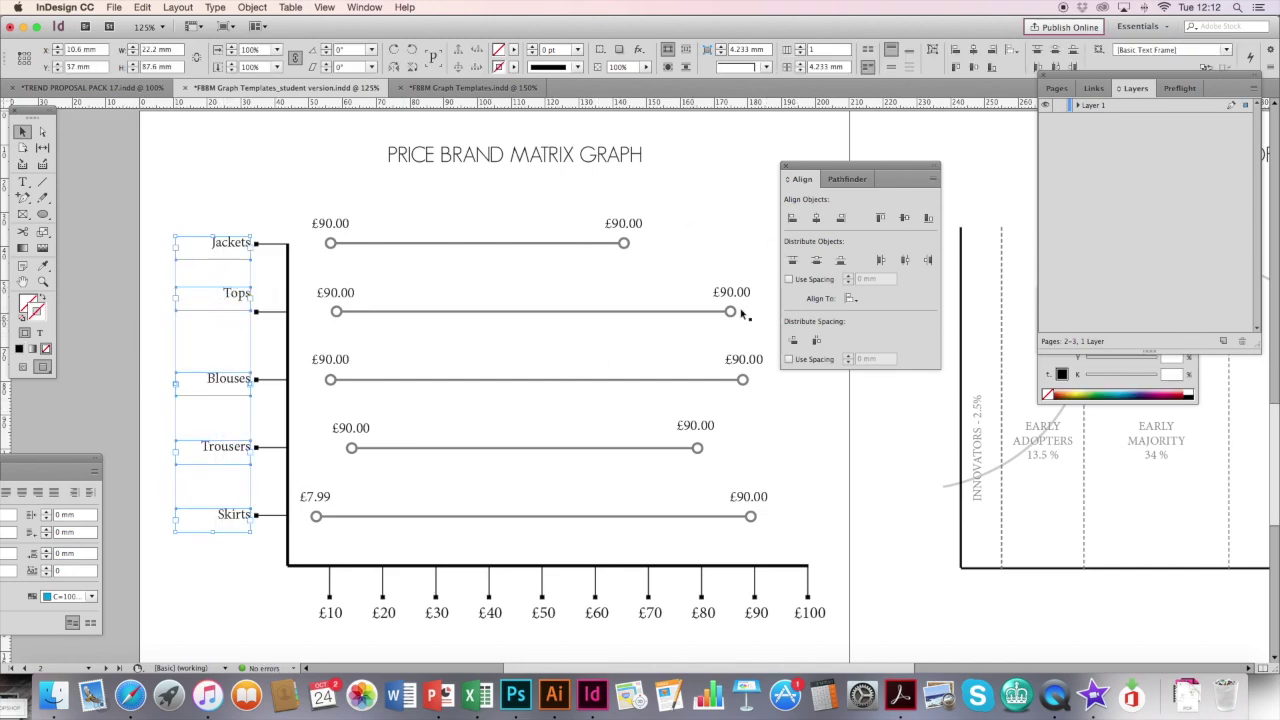
pyautogui.click(793, 261)
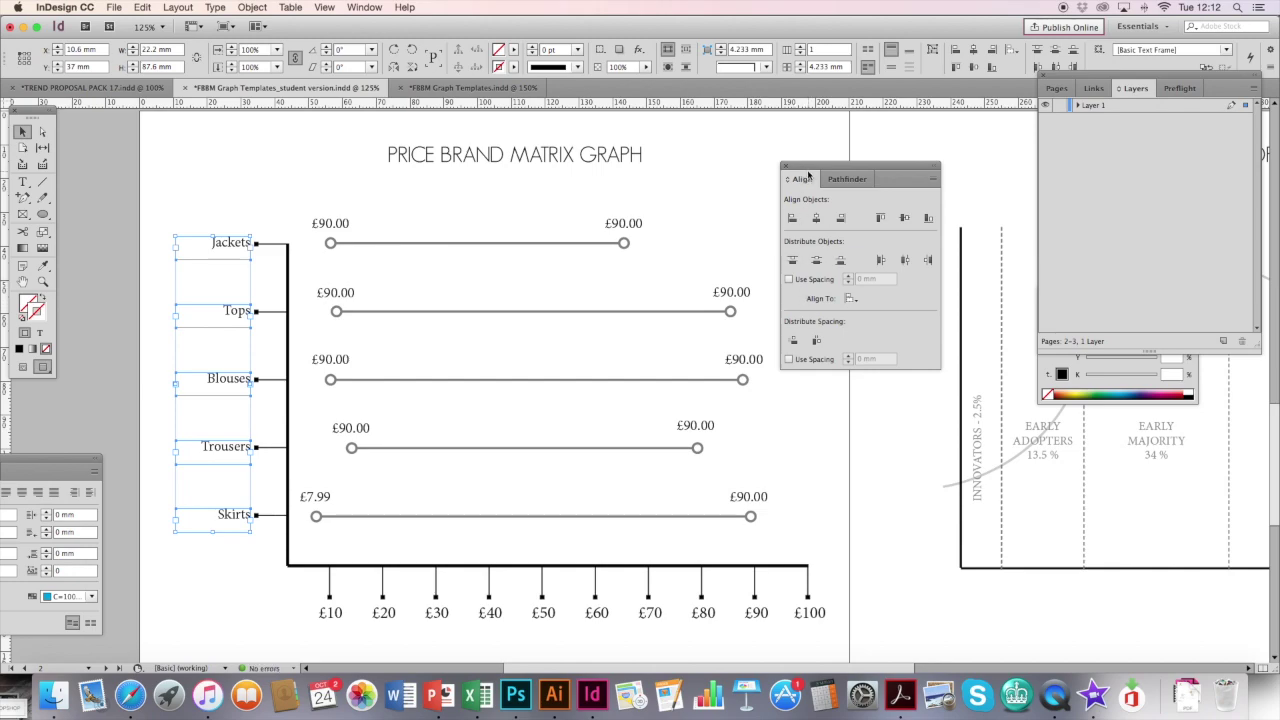
# Step: Move the Align panel aside and start editing the Jackets low price label
pyautogui.moveTo(810, 177); pyautogui.dragTo(865, 172)
pyautogui.click(271, 174)
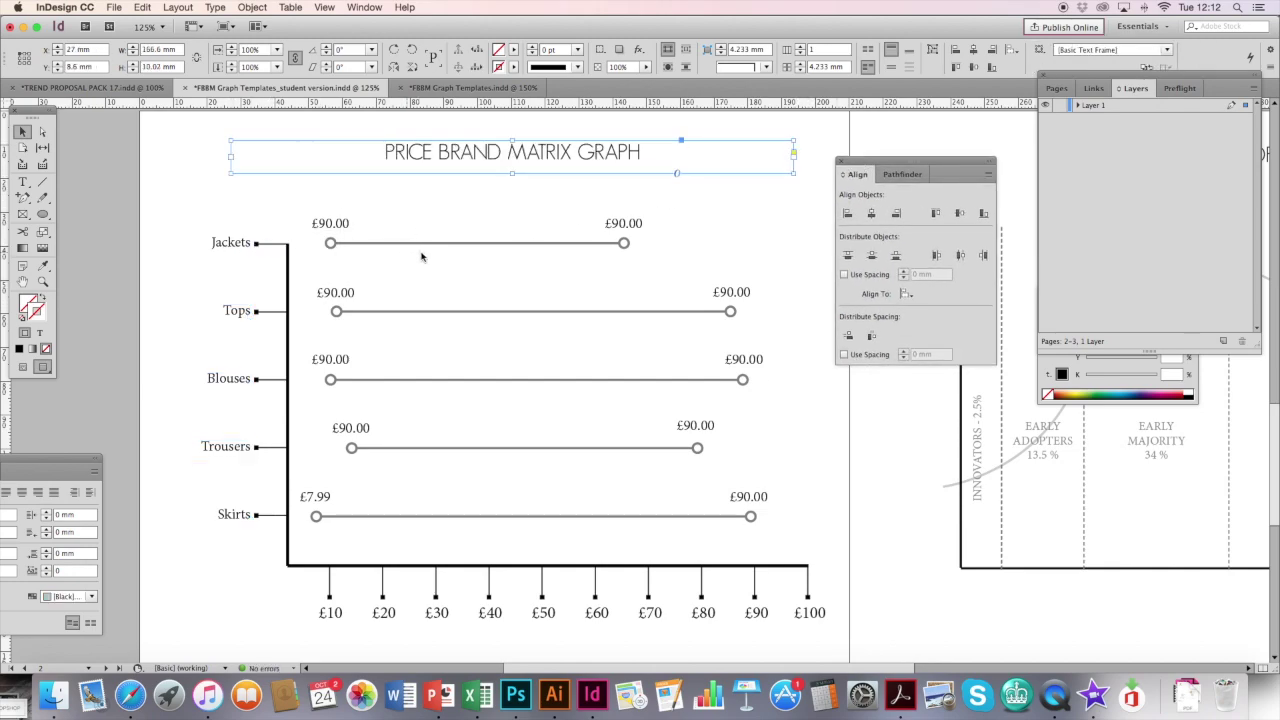
pyautogui.moveTo(901, 164); pyautogui.dragTo(951, 140)
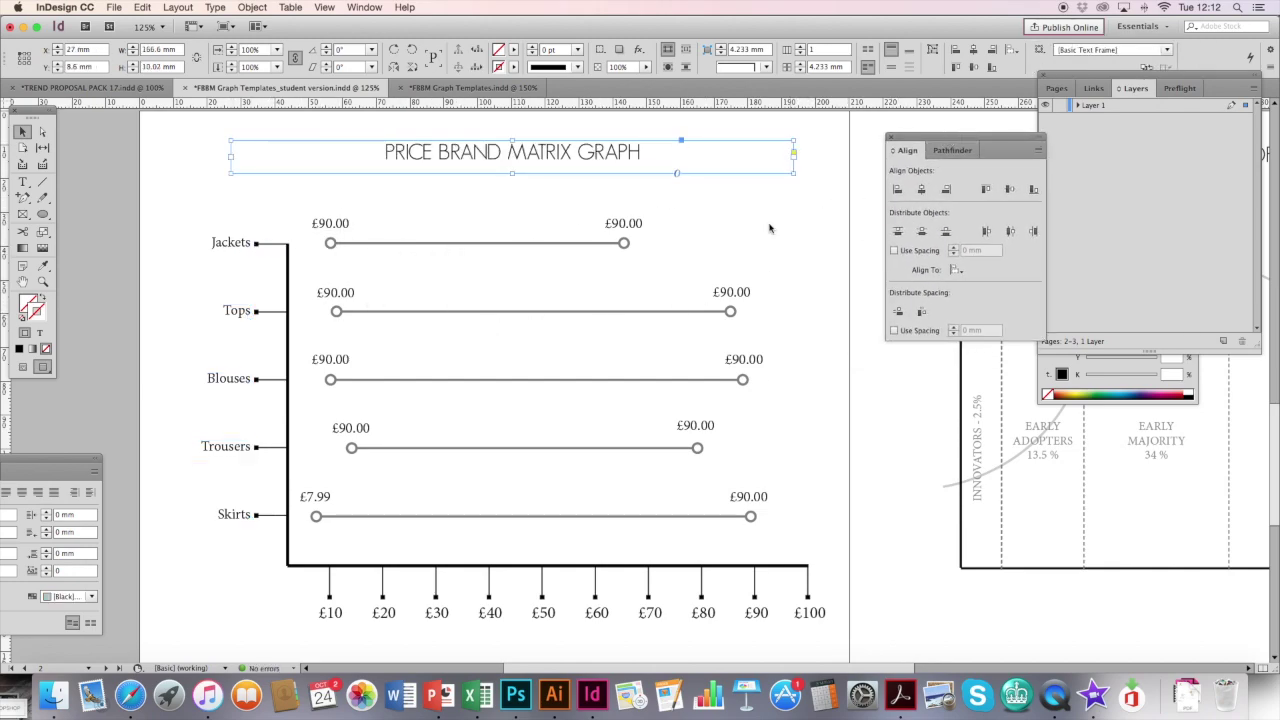
pyautogui.click(786, 222)
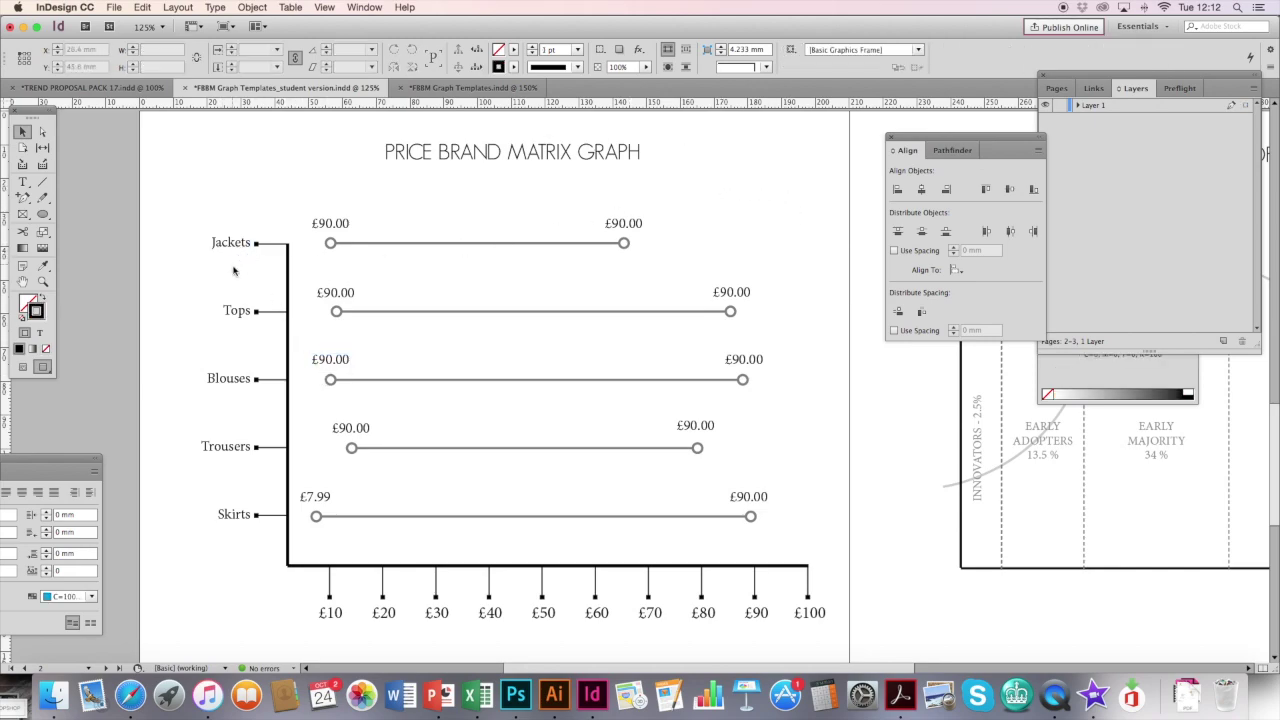
pyautogui.doubleClick(323, 224)
# Step: Change the Jackets price labels to £25.99 and £80.00
pyautogui.moveTo(325, 222); pyautogui.dragTo(349, 224)
pyautogui.write('25.')
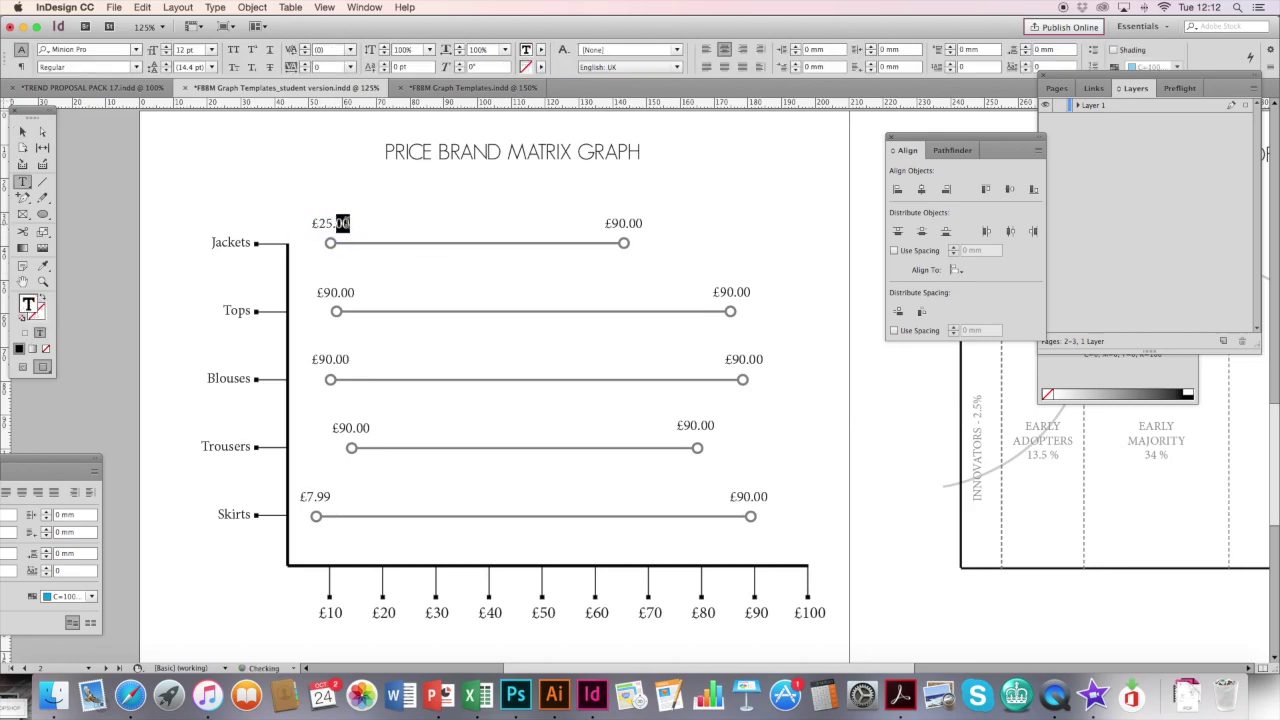
pyautogui.write('99')
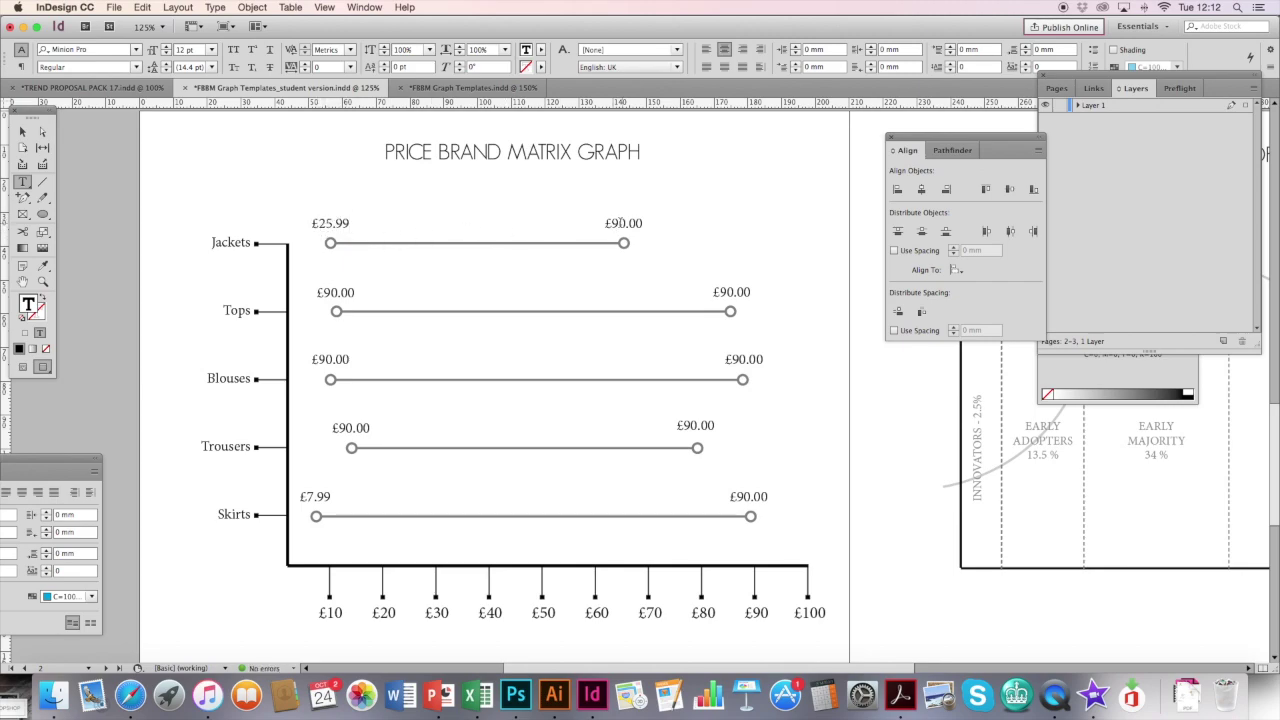
pyautogui.moveTo(612, 223); pyautogui.dragTo(619, 223)
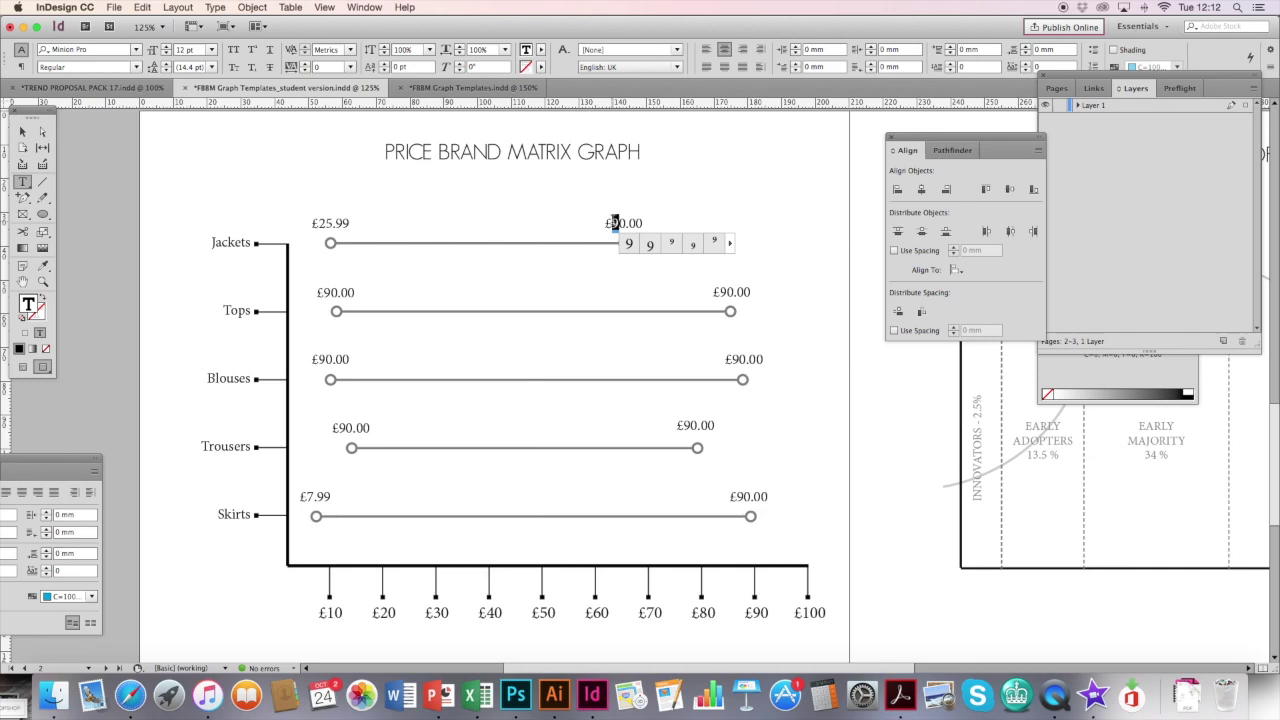
pyautogui.write('8')
pyautogui.press('Escape')
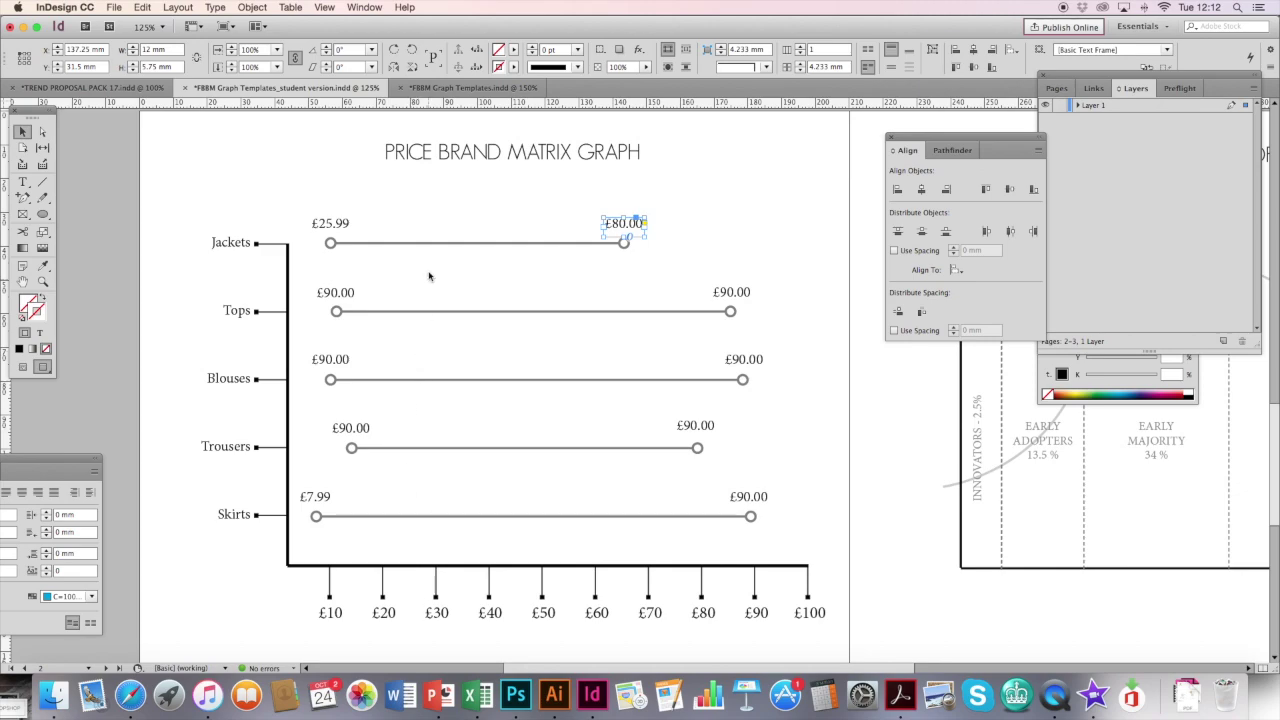
# Step: Move the Jackets bar ends to about £25 and £80, with the price labels above them
pyautogui.click(361, 243)
pyautogui.moveTo(330, 243); pyautogui.dragTo(333, 243)
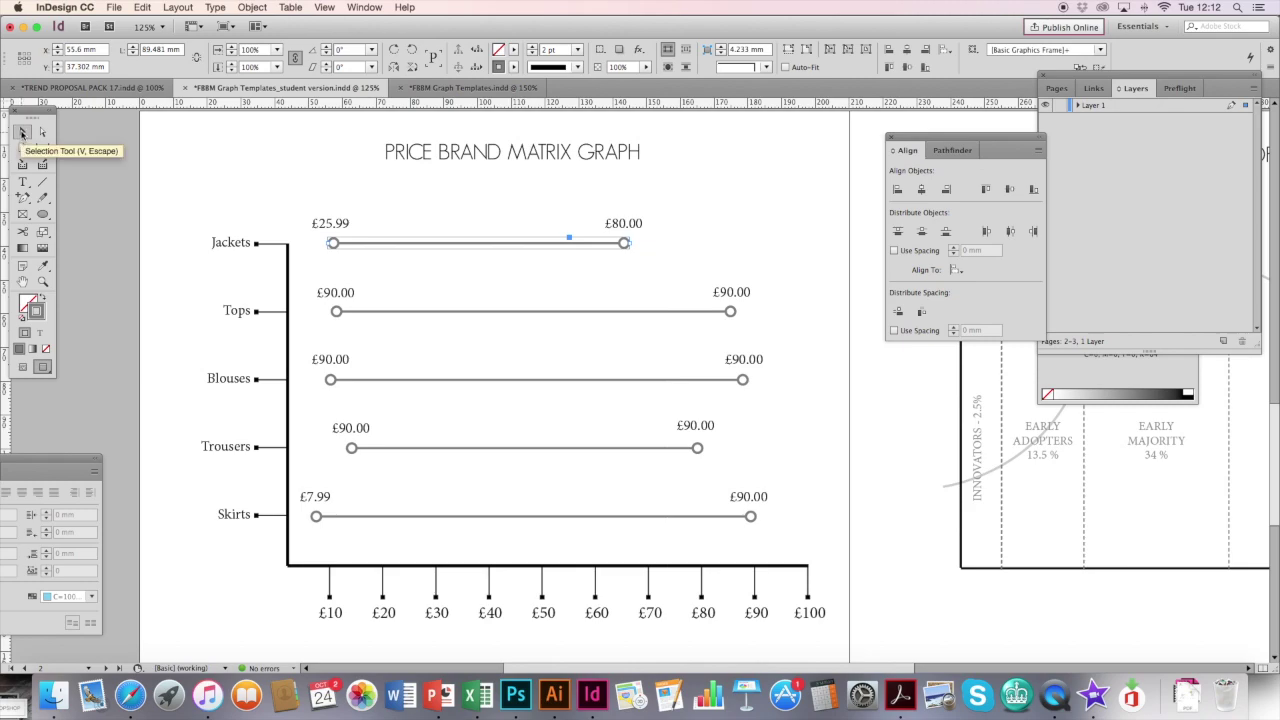
pyautogui.click(23, 132)
pyautogui.moveTo(328, 243); pyautogui.dragTo(408, 245)
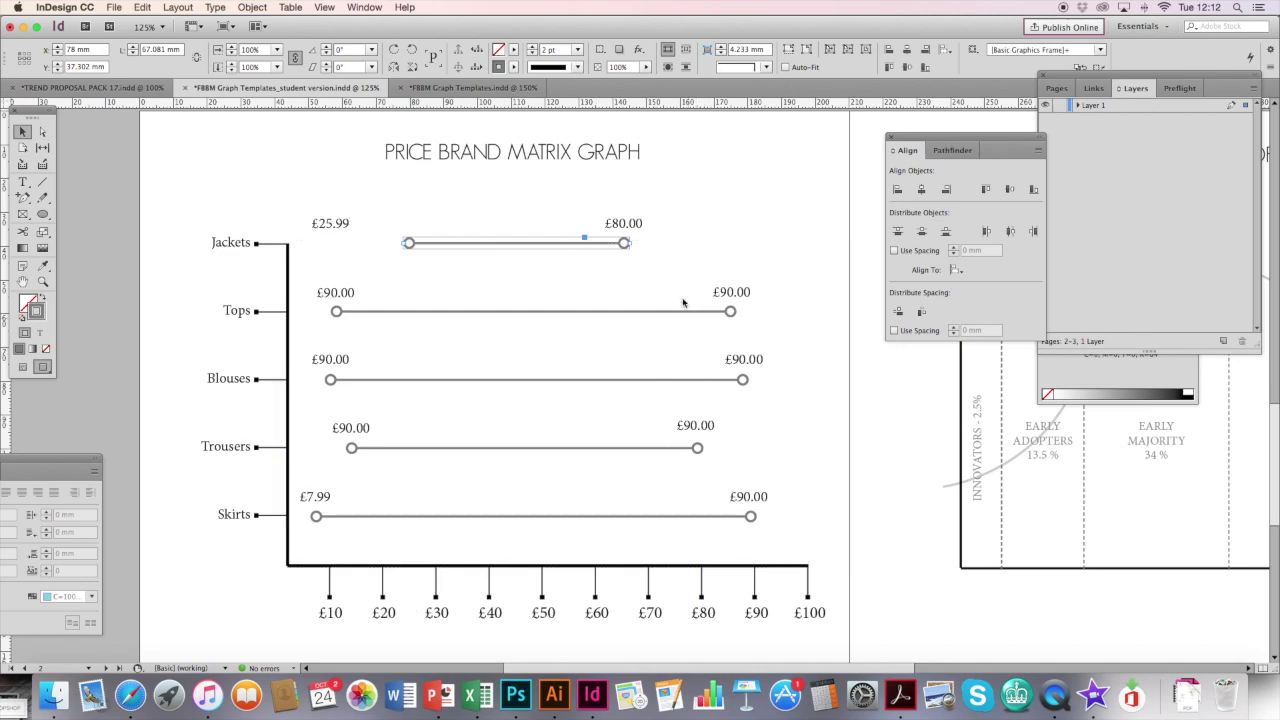
pyautogui.moveTo(627, 243); pyautogui.dragTo(686, 244)
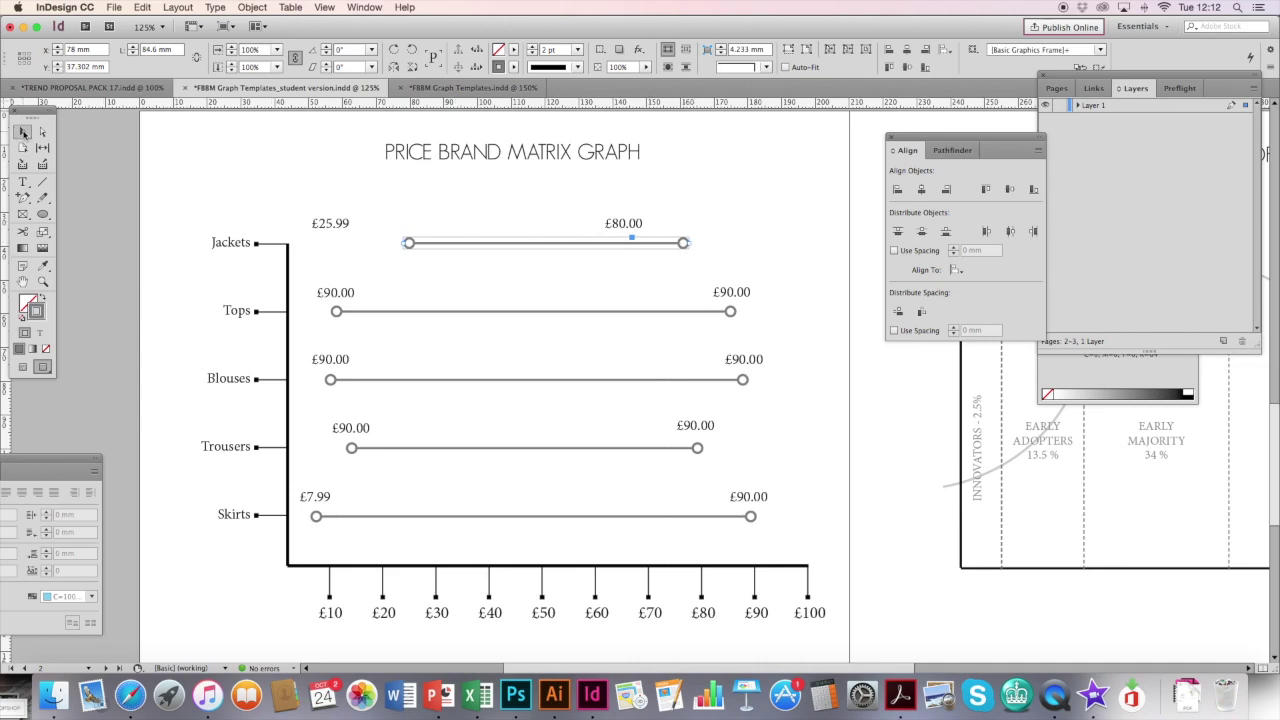
pyautogui.moveTo(330, 228); pyautogui.dragTo(405, 233)
pyautogui.moveTo(641, 224); pyautogui.dragTo(704, 228)
pyautogui.click(759, 194)
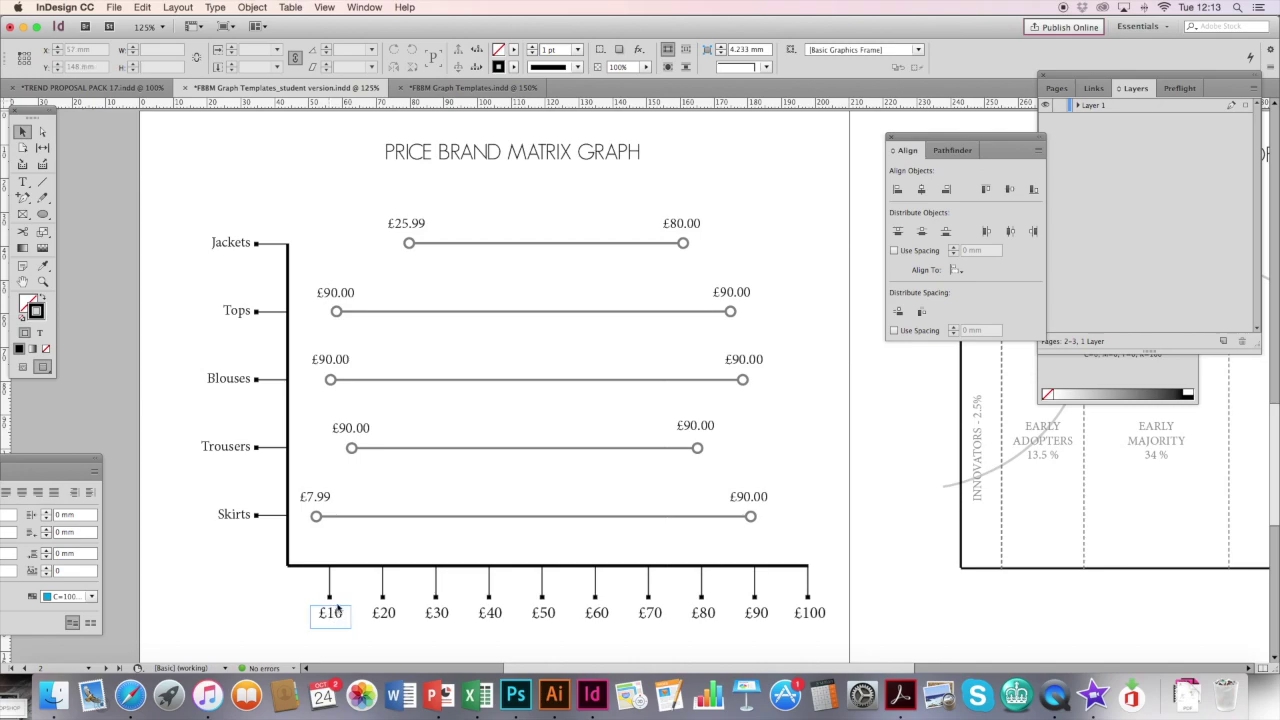
# Step: Edit the £100, £90 and £80 axis labels to £1000, £900 and £800
pyautogui.doubleClick(812, 614)
pyautogui.moveTo(801, 613); pyautogui.dragTo(818, 614)
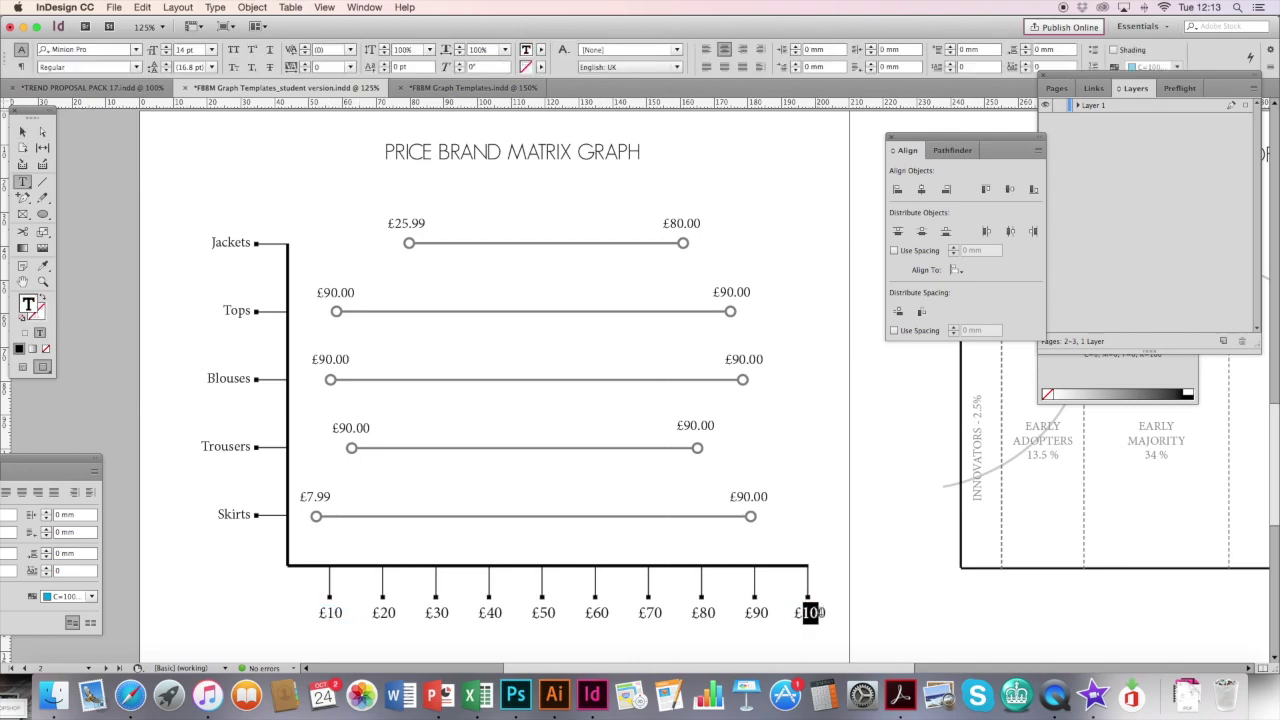
pyautogui.write('1000')
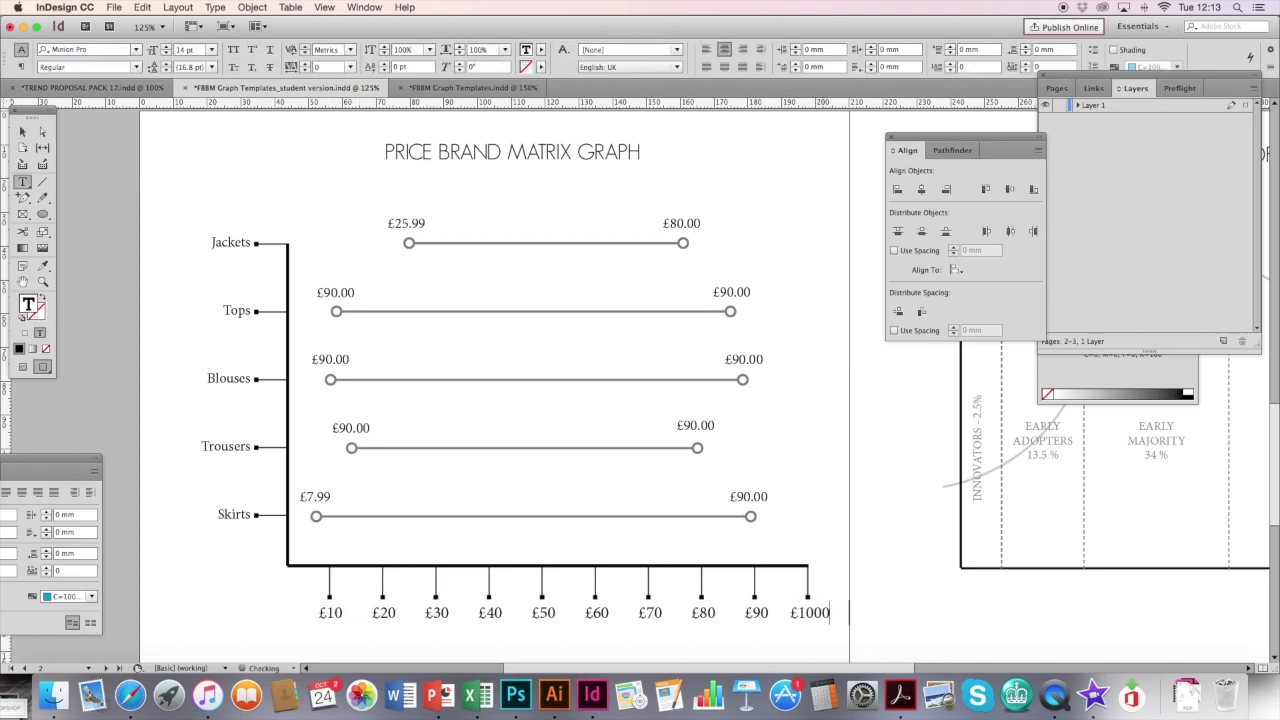
pyautogui.click(762, 612)
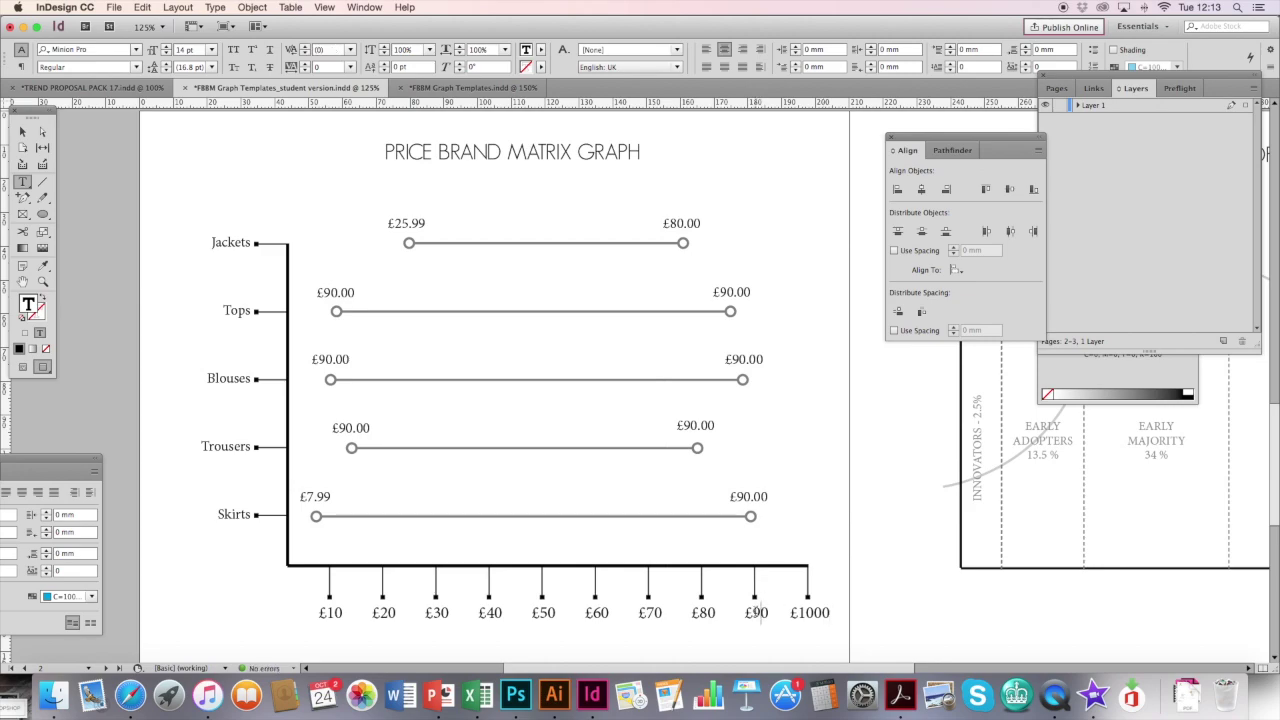
pyautogui.write('0')
pyautogui.click(711, 614)
pyautogui.write('0')
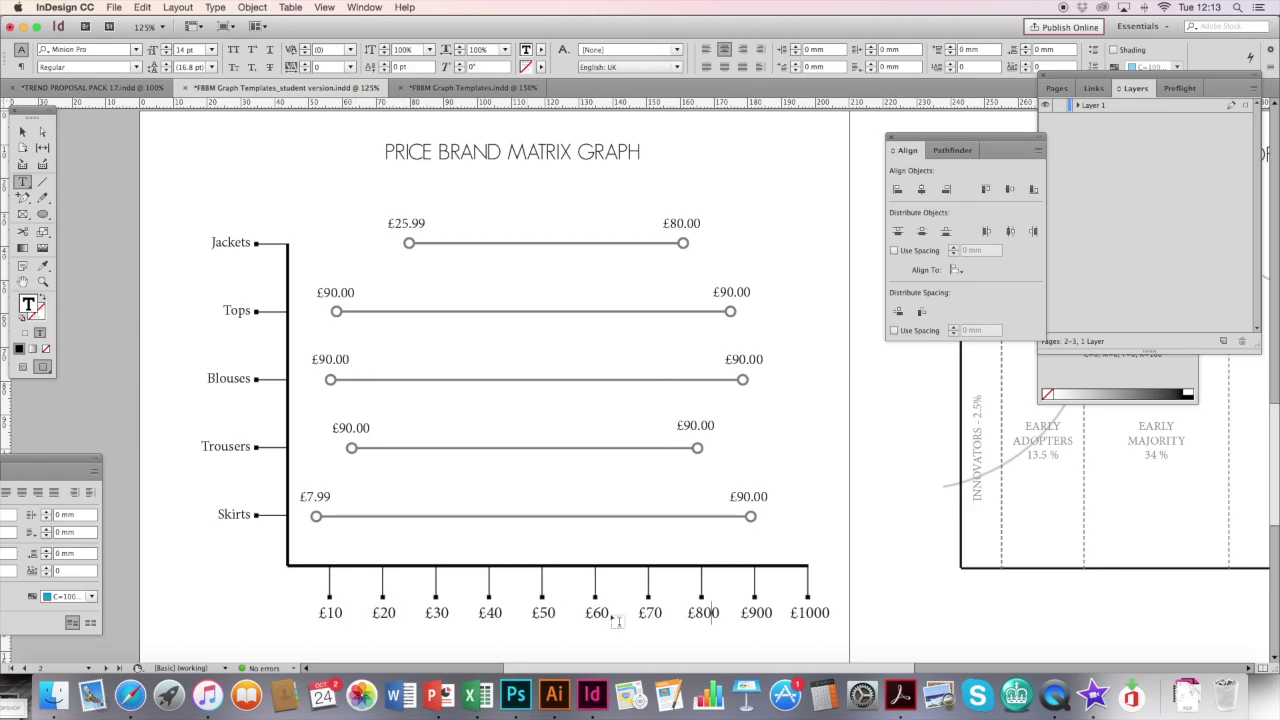
pyautogui.click(548, 612)
pyautogui.click(338, 610)
pyautogui.click(22, 131)
pyautogui.click(220, 204)
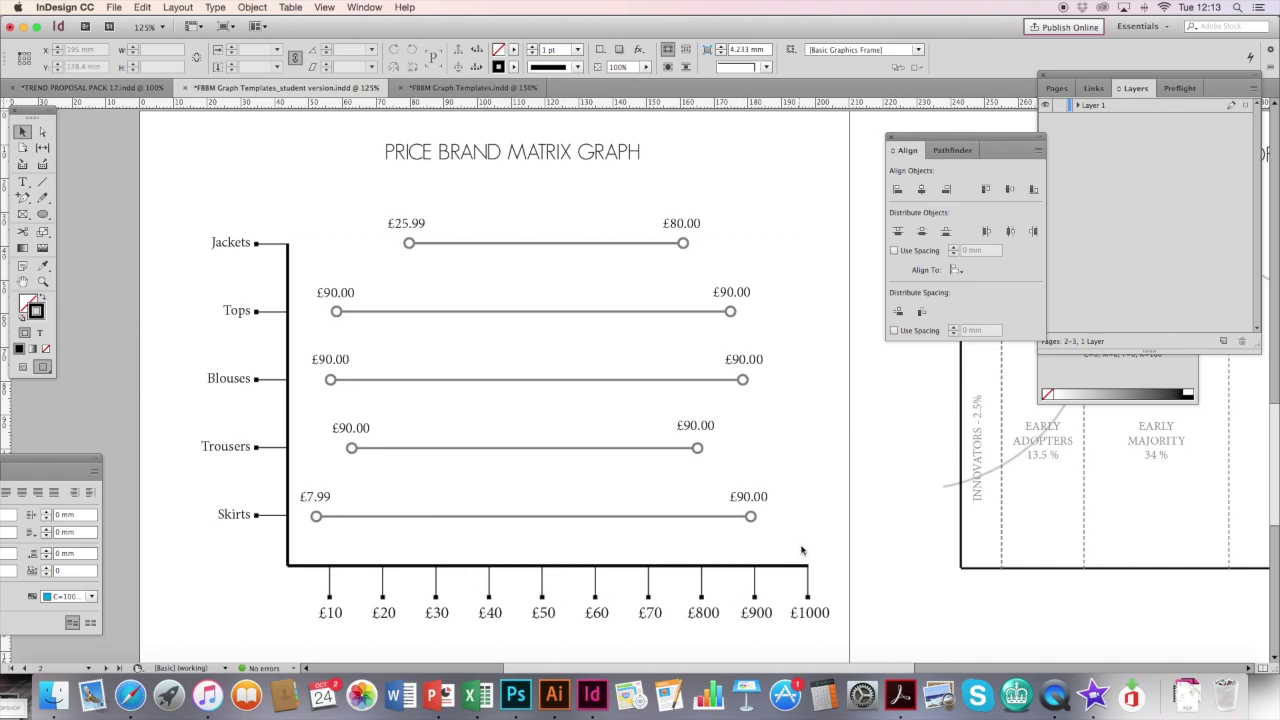
# Step: In FBBM Graph Templates.indd, extend the M&Co. price-range line further right
pyautogui.click(455, 88)
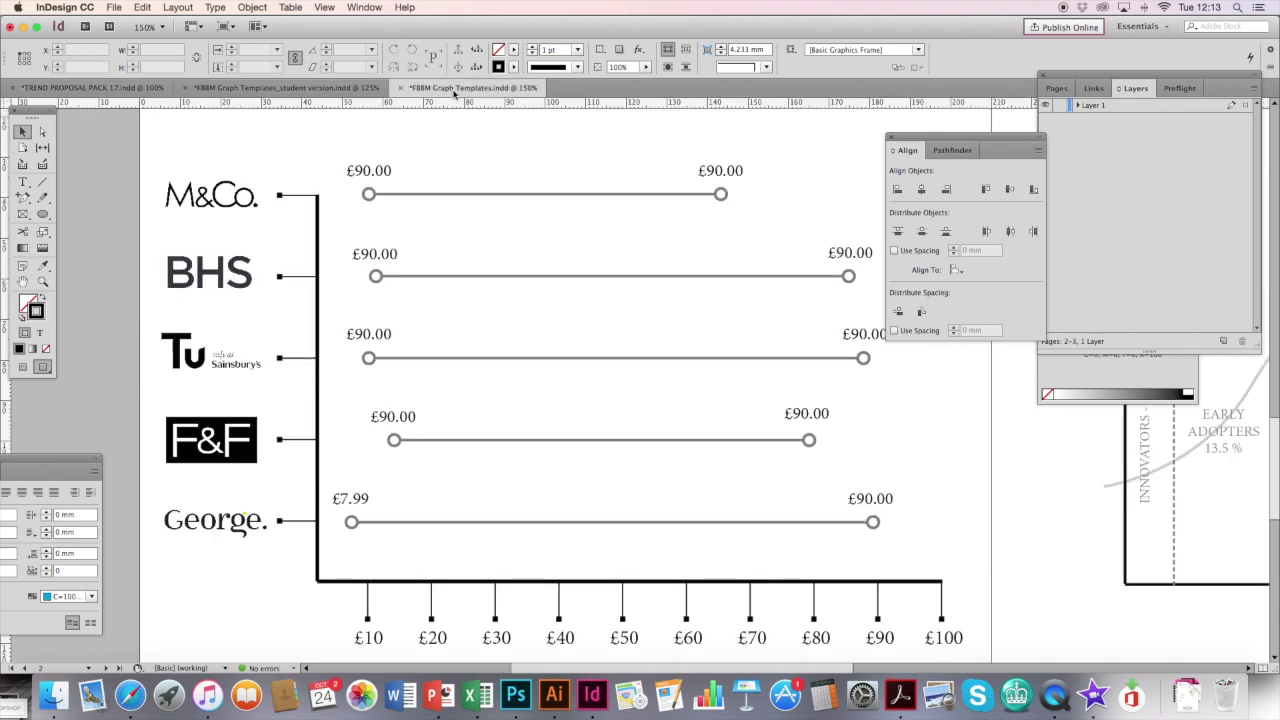
pyautogui.moveTo(910, 148); pyautogui.dragTo(977, 144)
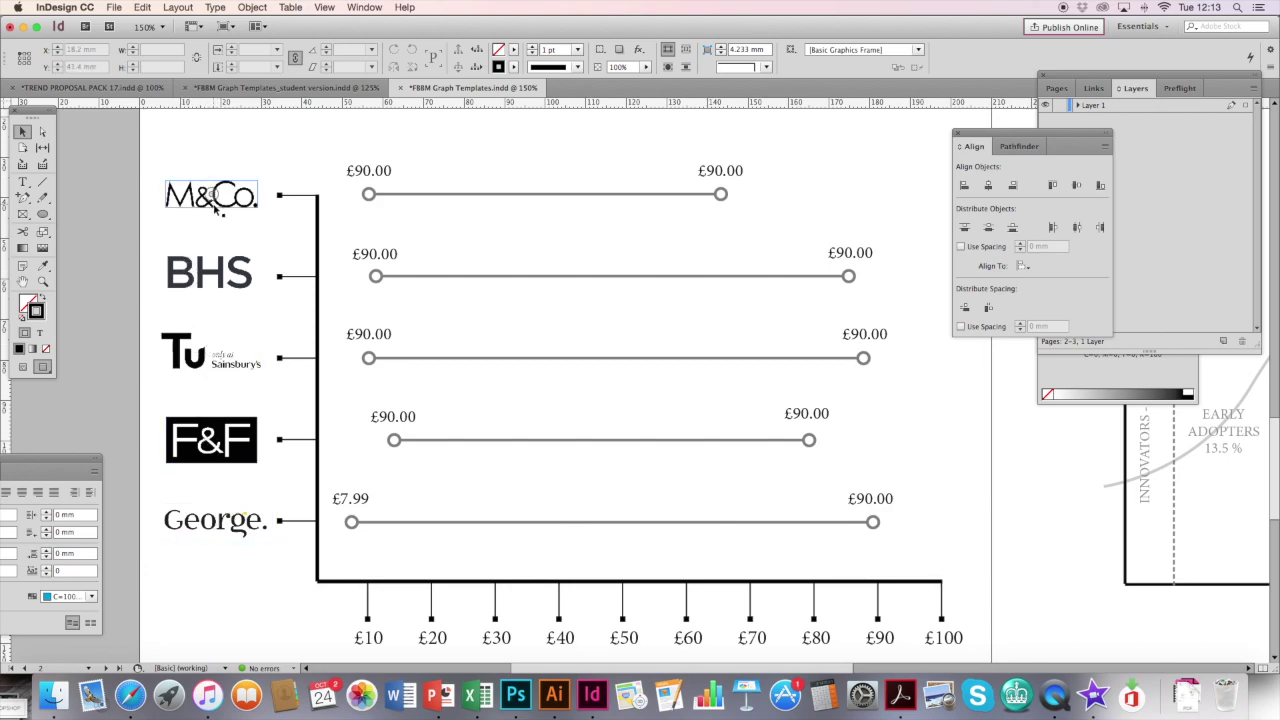
pyautogui.click(444, 197)
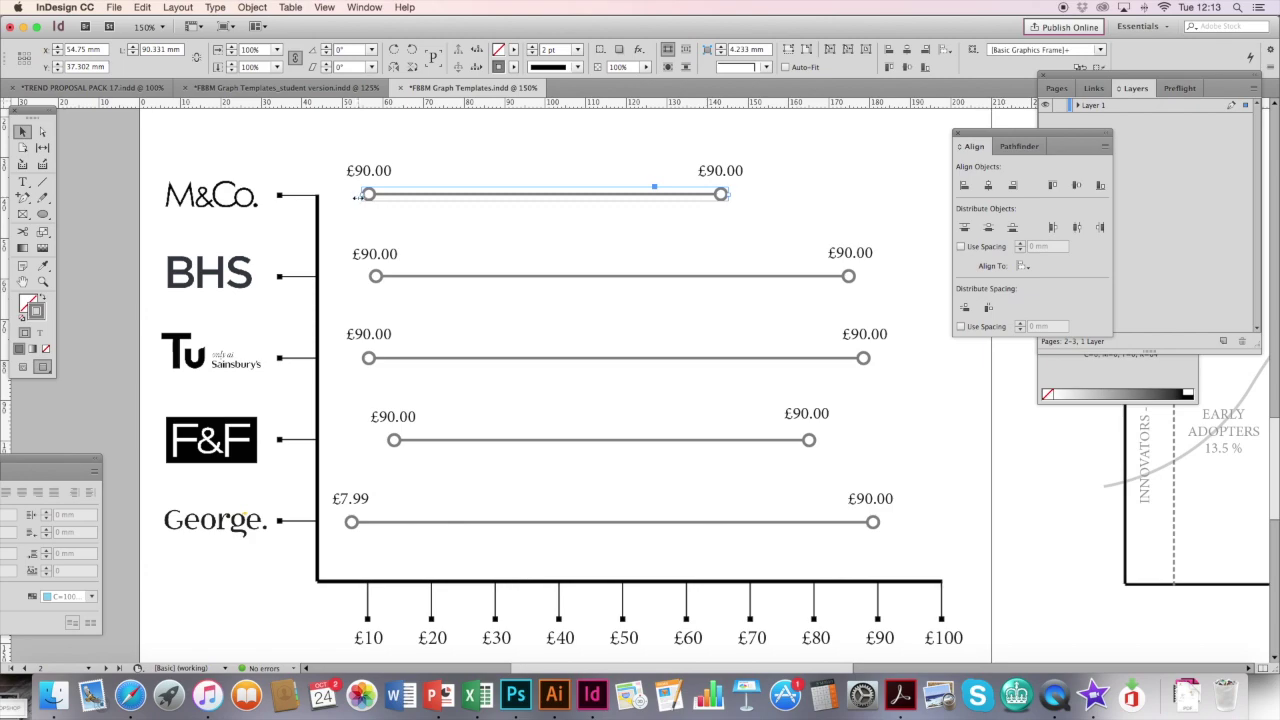
pyautogui.moveTo(726, 194)
pyautogui.mouseDown()
pyautogui.moveTo(790, 196)
pyautogui.moveTo(722, 194)
pyautogui.mouseUp()
pyautogui.scroll(-2, 240, 584)
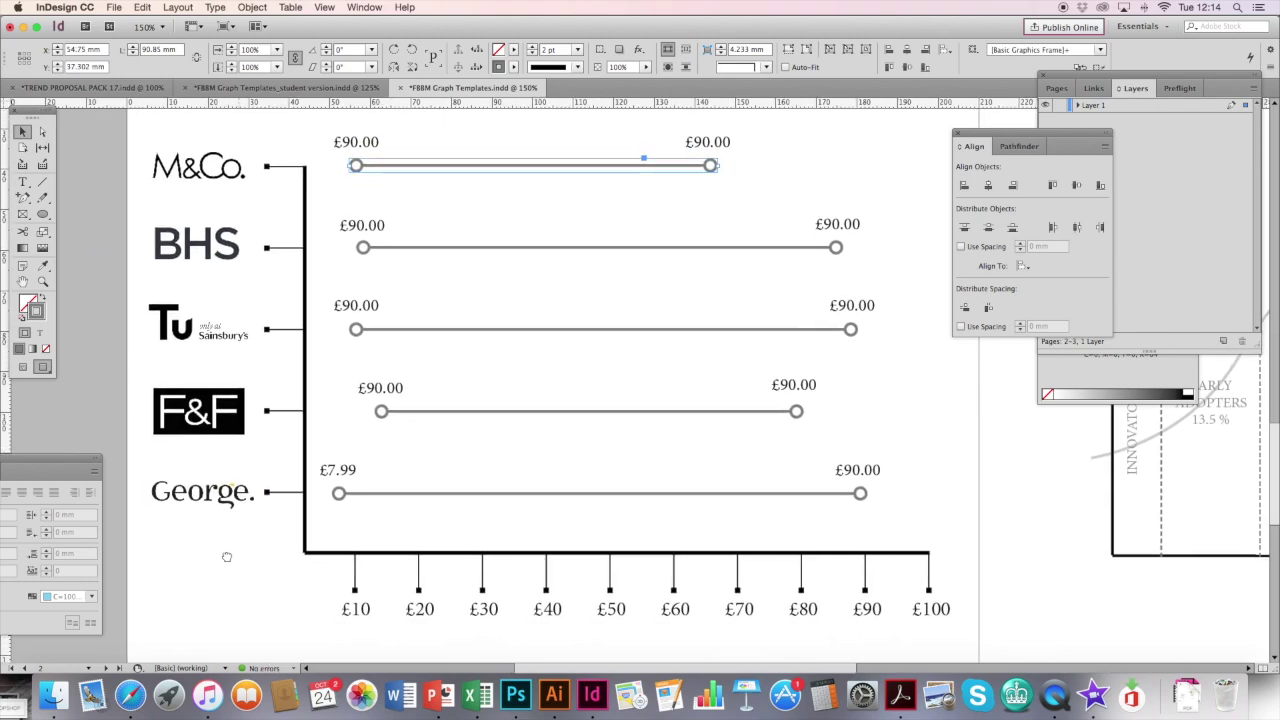
pyautogui.click(240, 582)
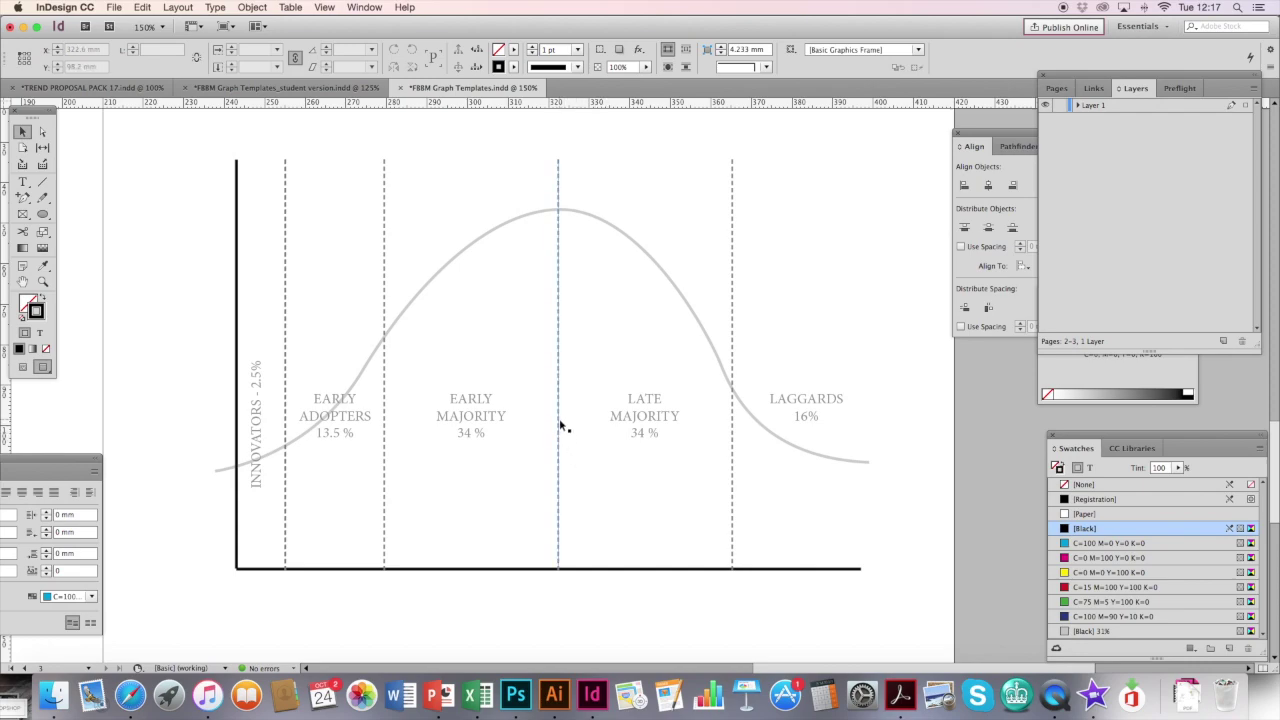
pyautogui.moveTo(186, 151); pyautogui.dragTo(898, 600)
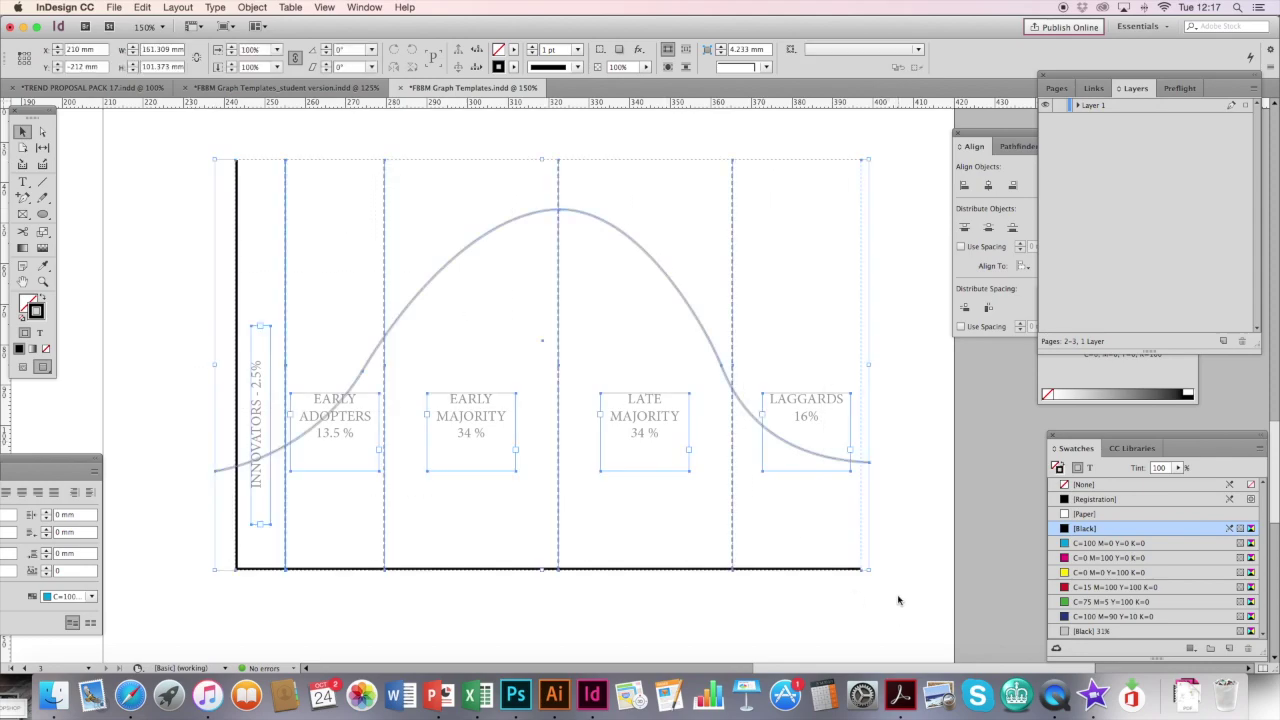
pyautogui.click(882, 632)
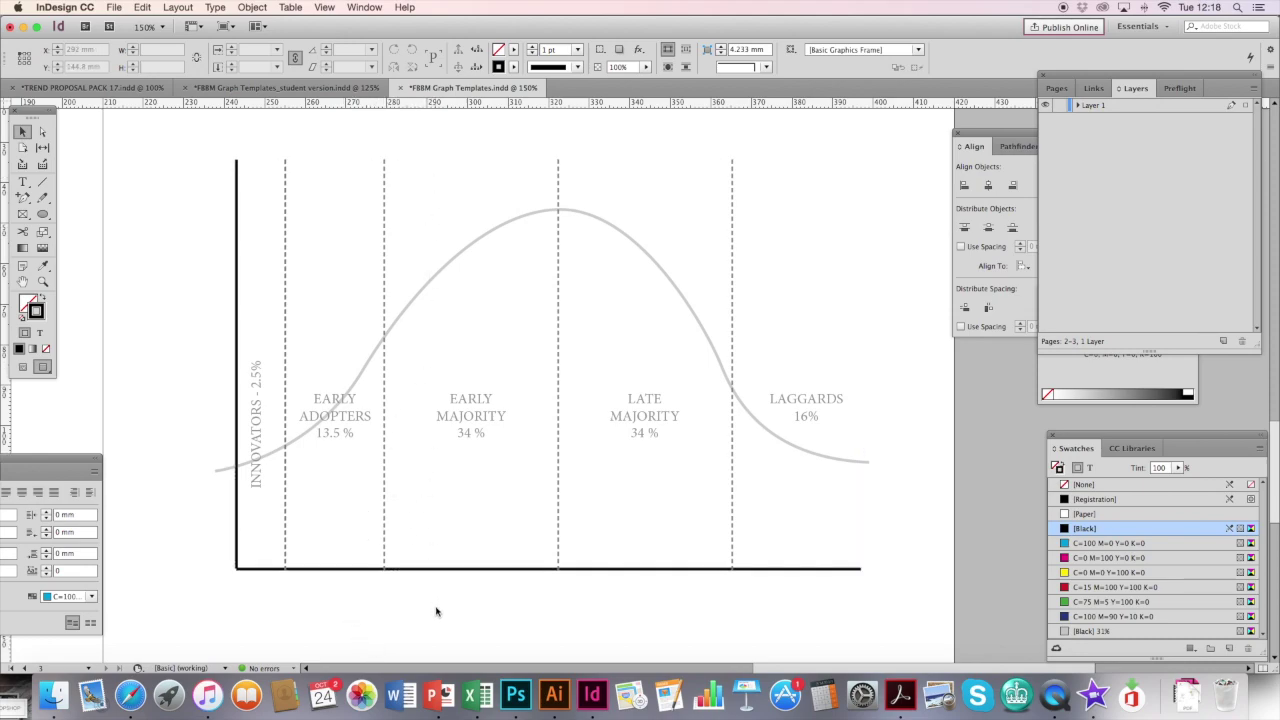
# Step: Draw a vertical magenta line across the graph beside the Early Adopters boundary
pyautogui.click(41, 184)
pyautogui.moveTo(447, 148)
pyautogui.mouseDown()
pyautogui.moveTo(447, 347)
pyautogui.moveTo(427, 369)
pyautogui.moveTo(495, 381)
pyautogui.moveTo(448, 393)
pyautogui.moveTo(458, 410)
pyautogui.moveTo(435, 588)
pyautogui.mouseUp()
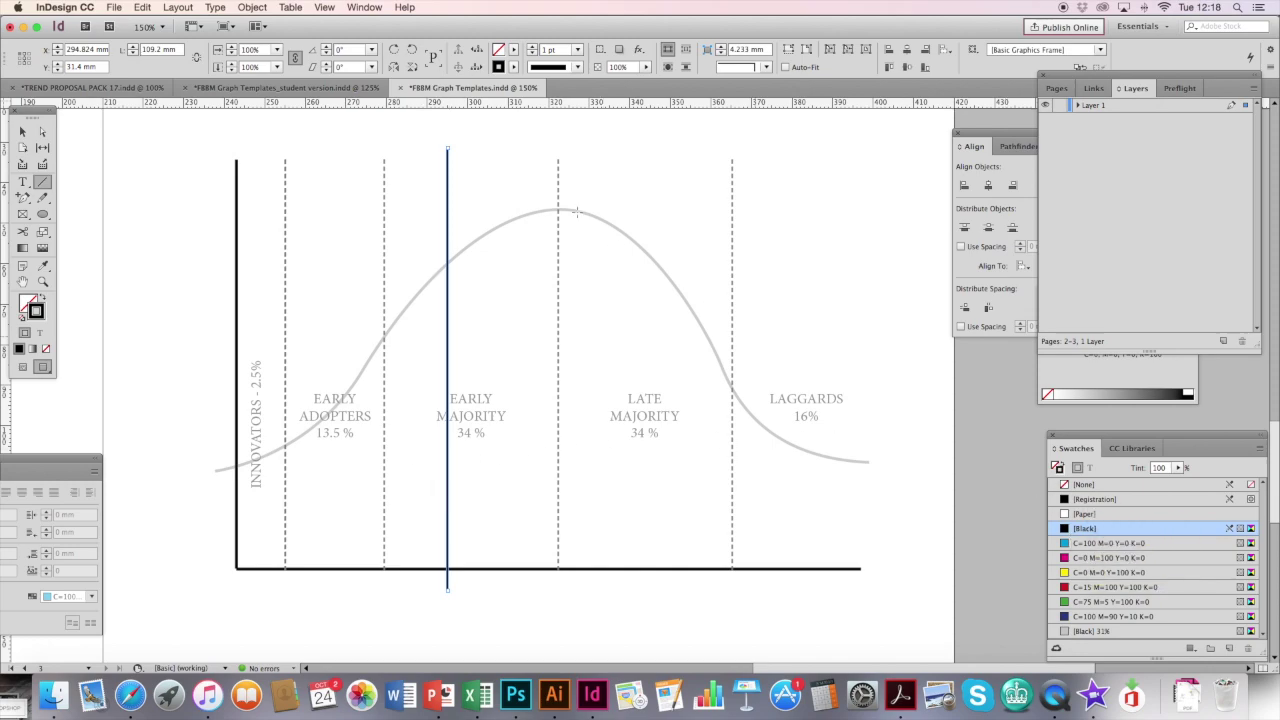
pyautogui.click(362, 8)
pyautogui.moveTo(390, 96)
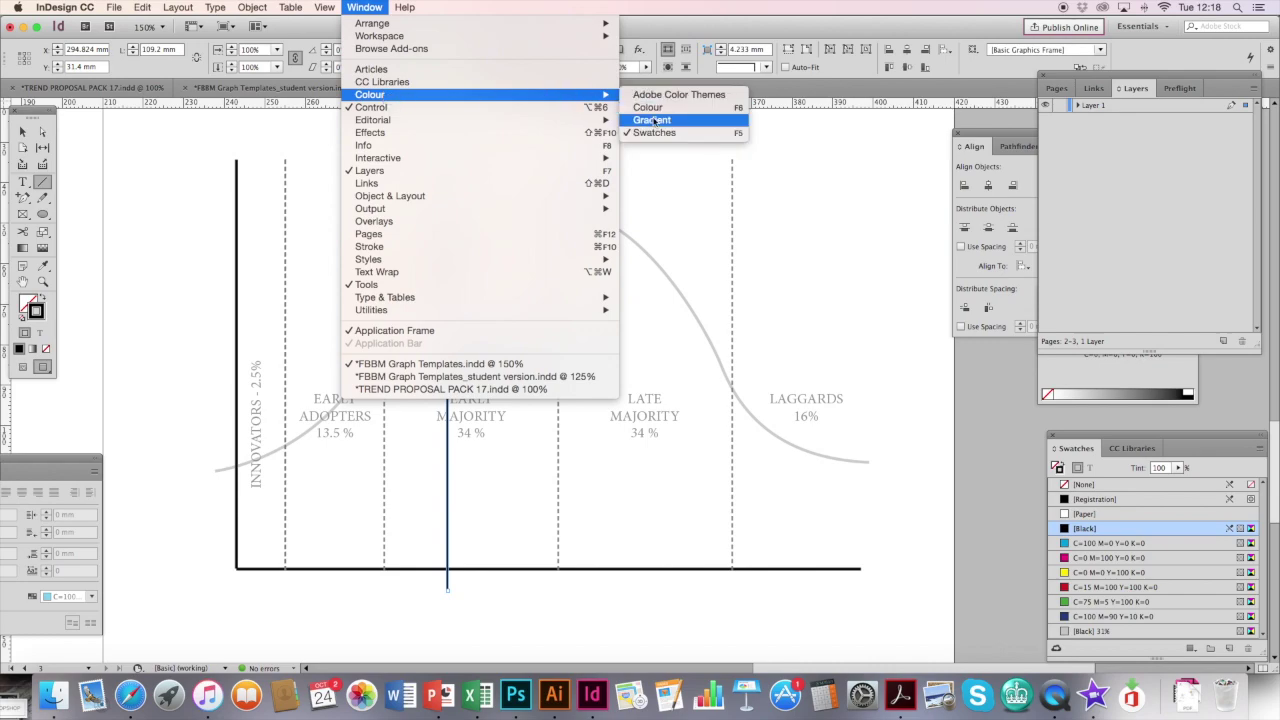
pyautogui.click(1086, 453)
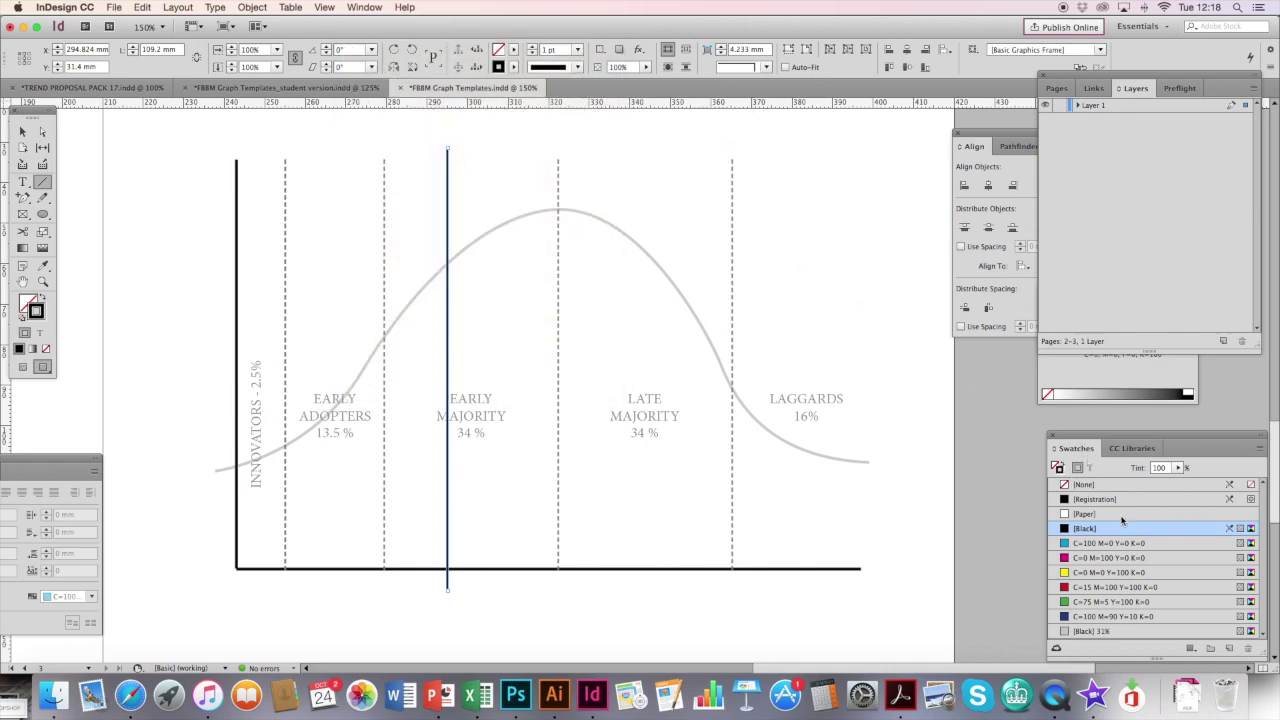
pyautogui.click(1105, 558)
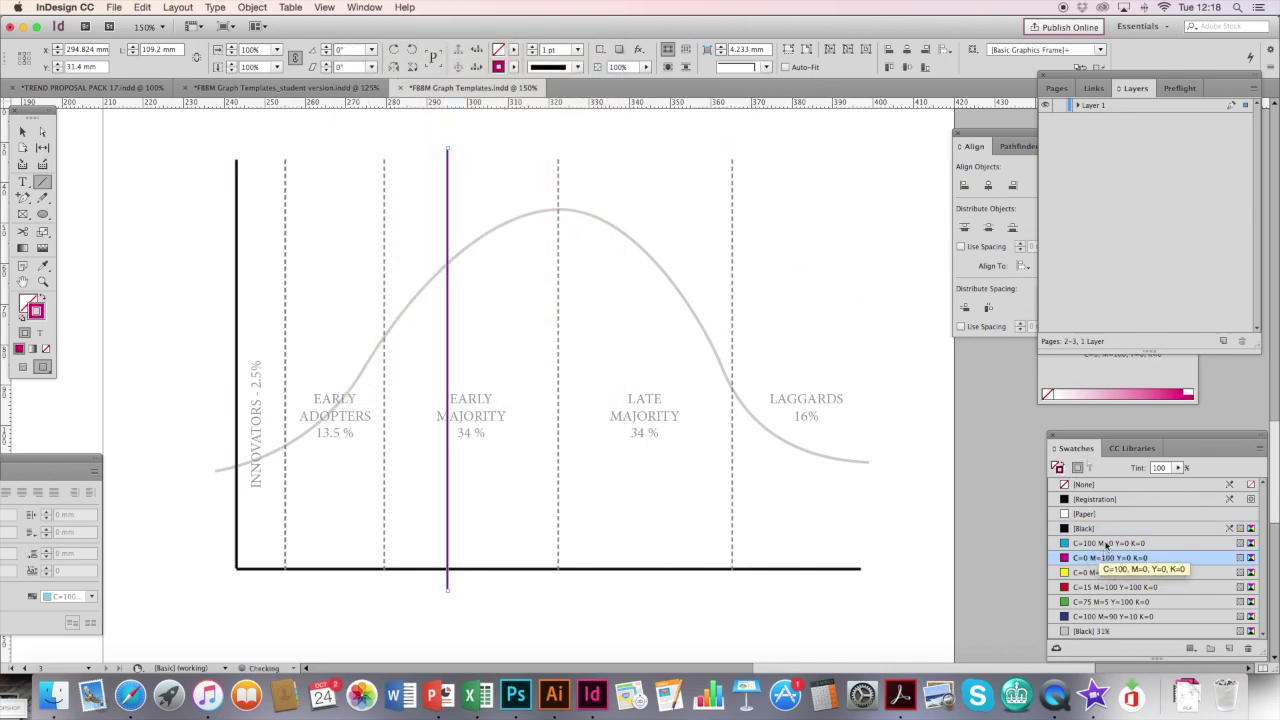
pyautogui.click(22, 131)
pyautogui.moveTo(449, 165); pyautogui.dragTo(413, 169)
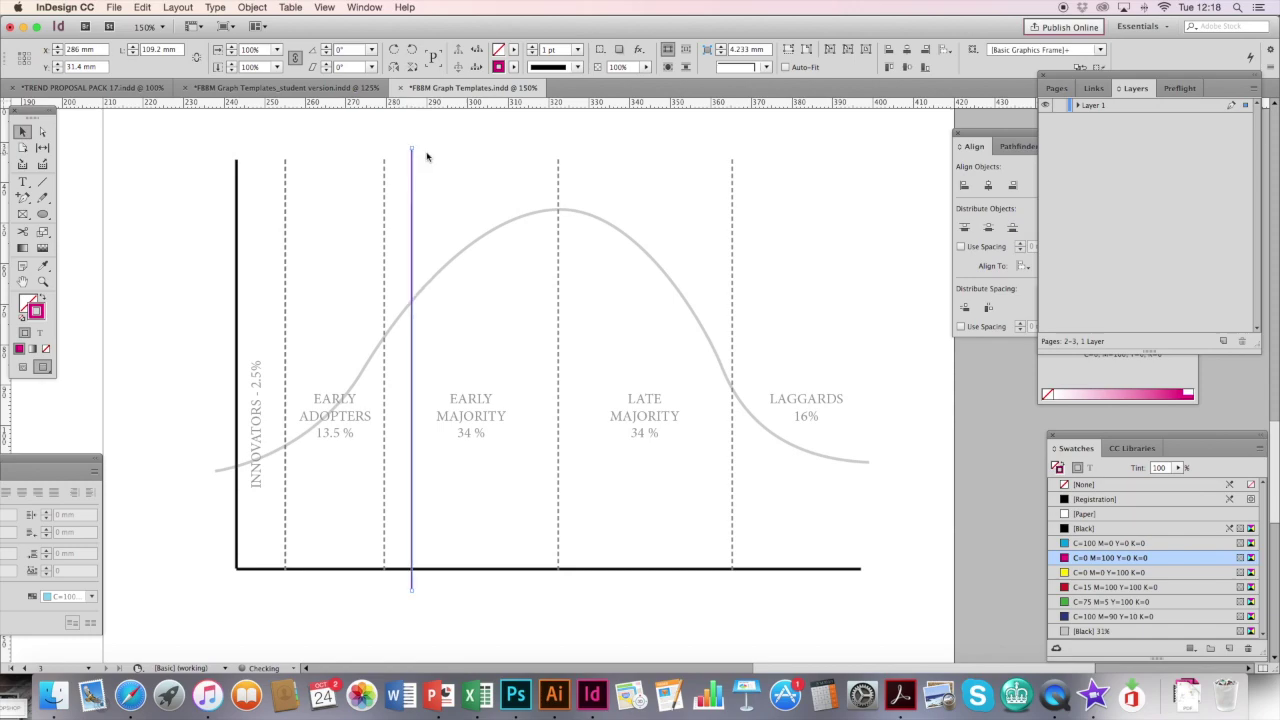
# Step: Add a 'Consumer Profile Name' text frame below the magenta line, fitted to its text
pyautogui.press('t')
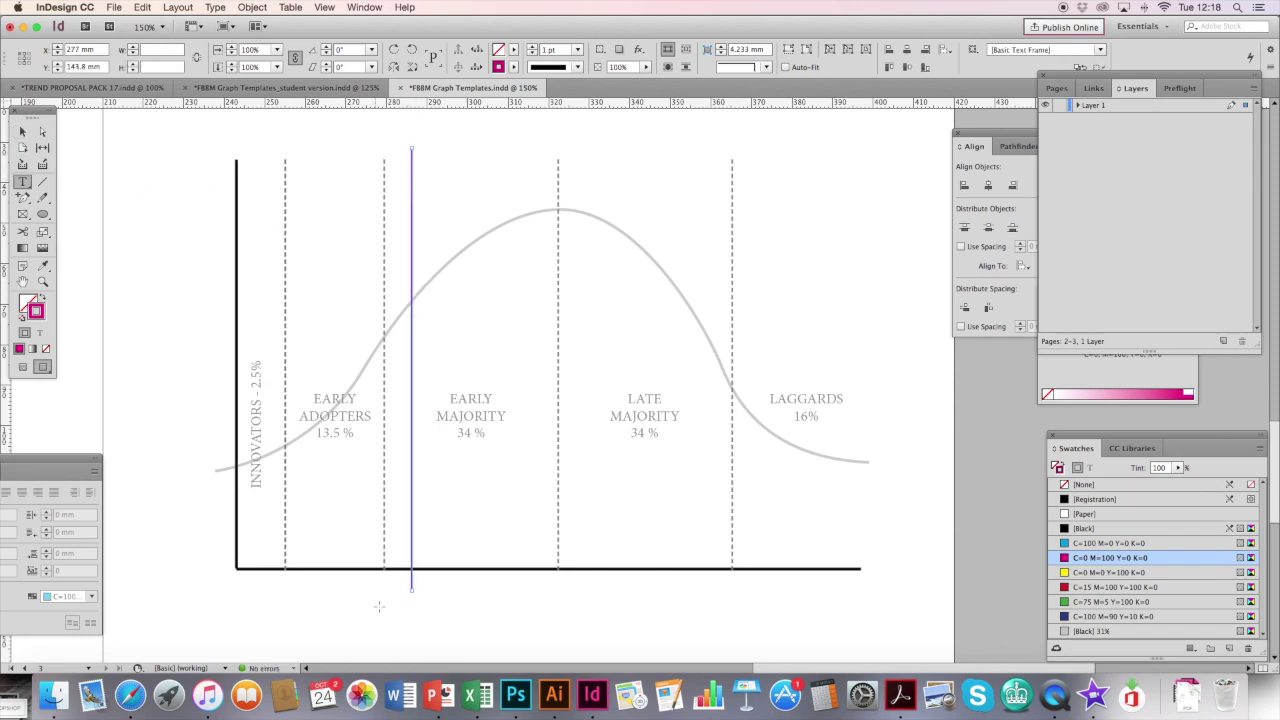
pyautogui.moveTo(374, 603); pyautogui.dragTo(447, 627)
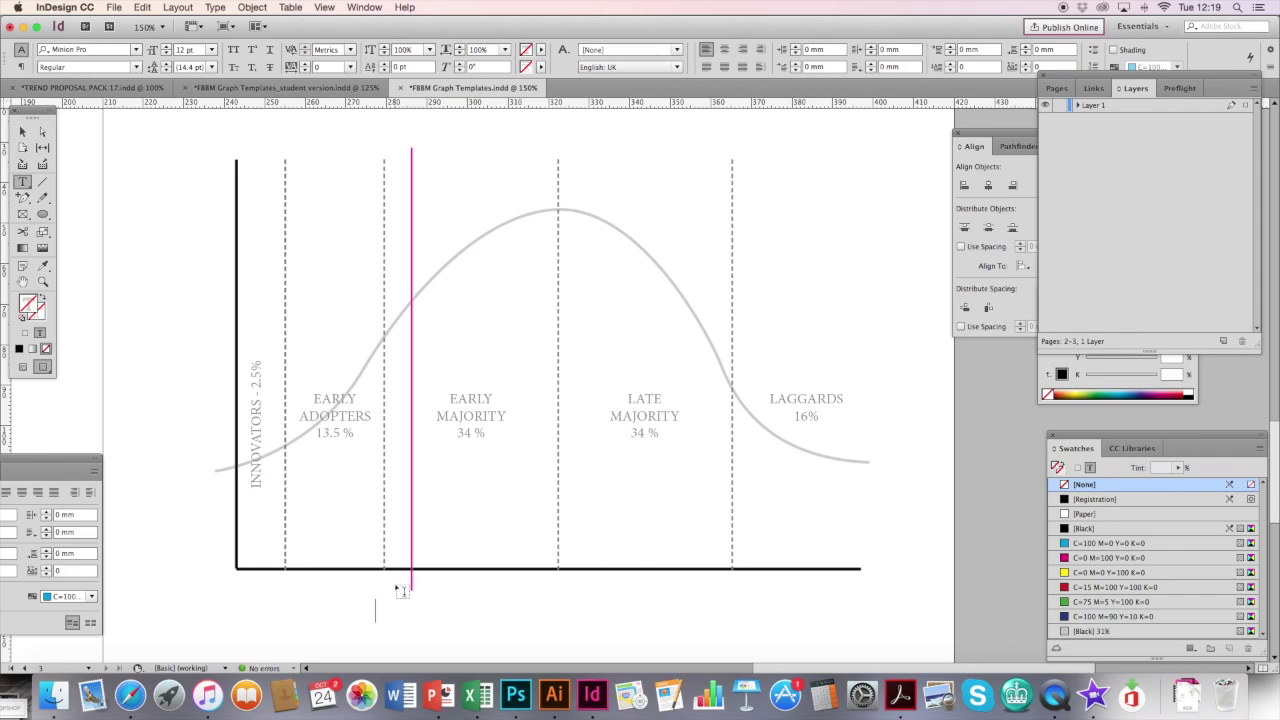
pyautogui.write('Consumer')
pyautogui.click(22, 131)
pyautogui.click(406, 614)
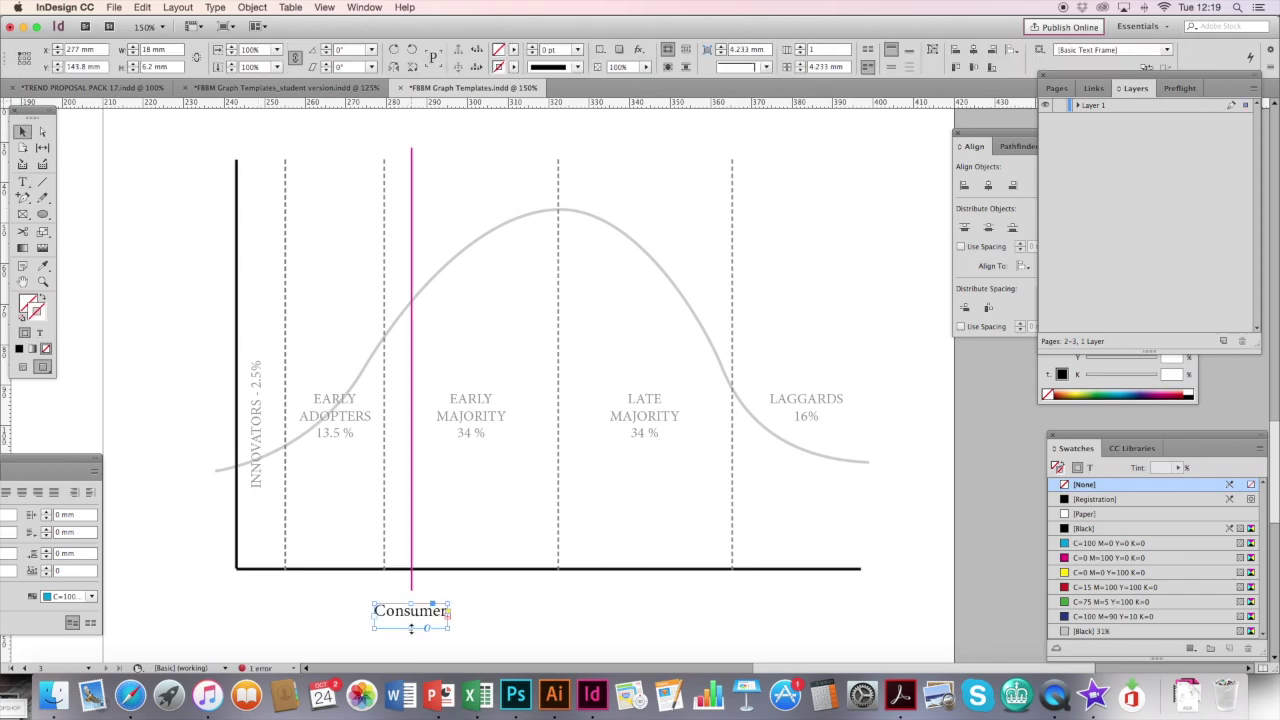
pyautogui.doubleClick(411, 628)
# Step: Centre the label's text and nudge its frame upward
pyautogui.doubleClick(415, 632)
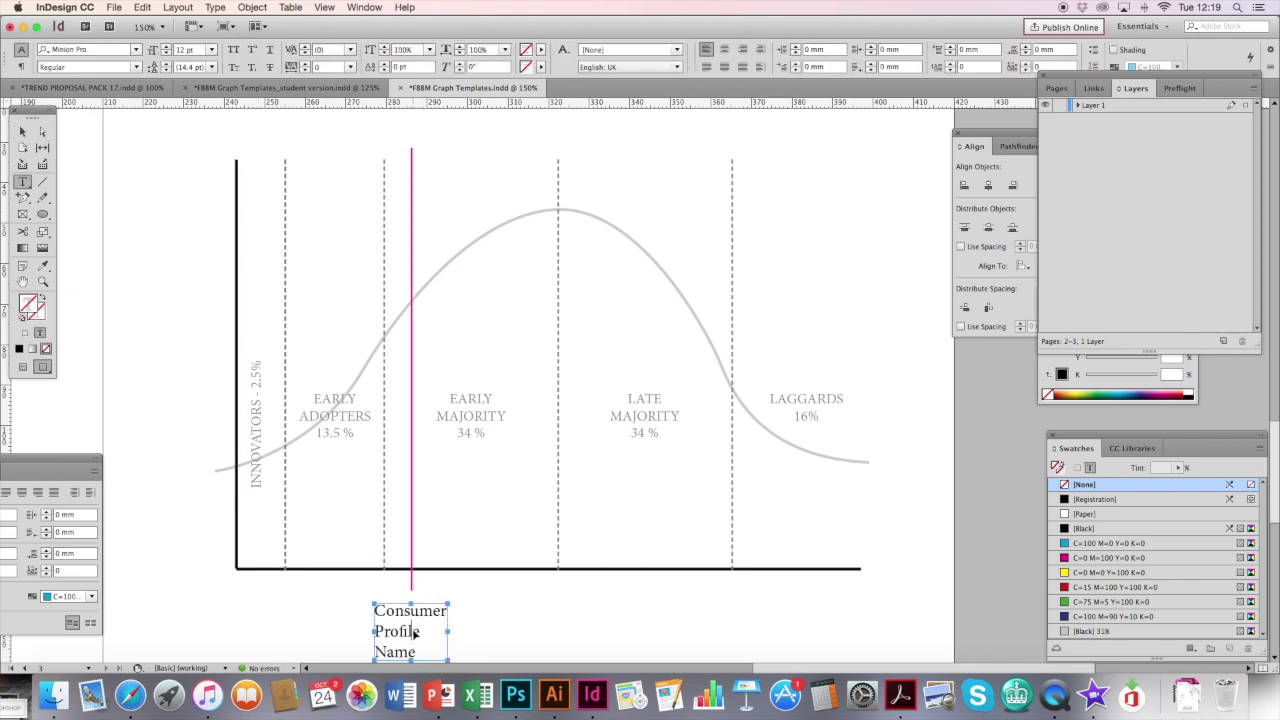
pyautogui.press('super+a')
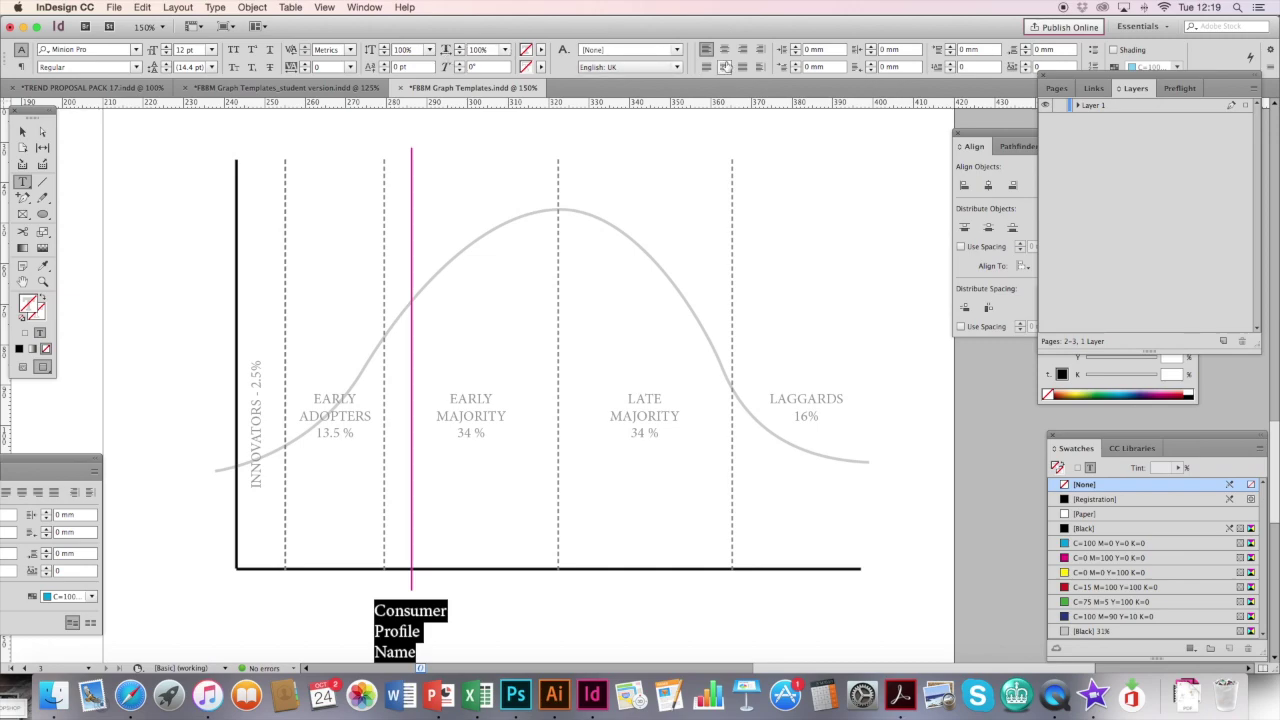
pyautogui.click(724, 50)
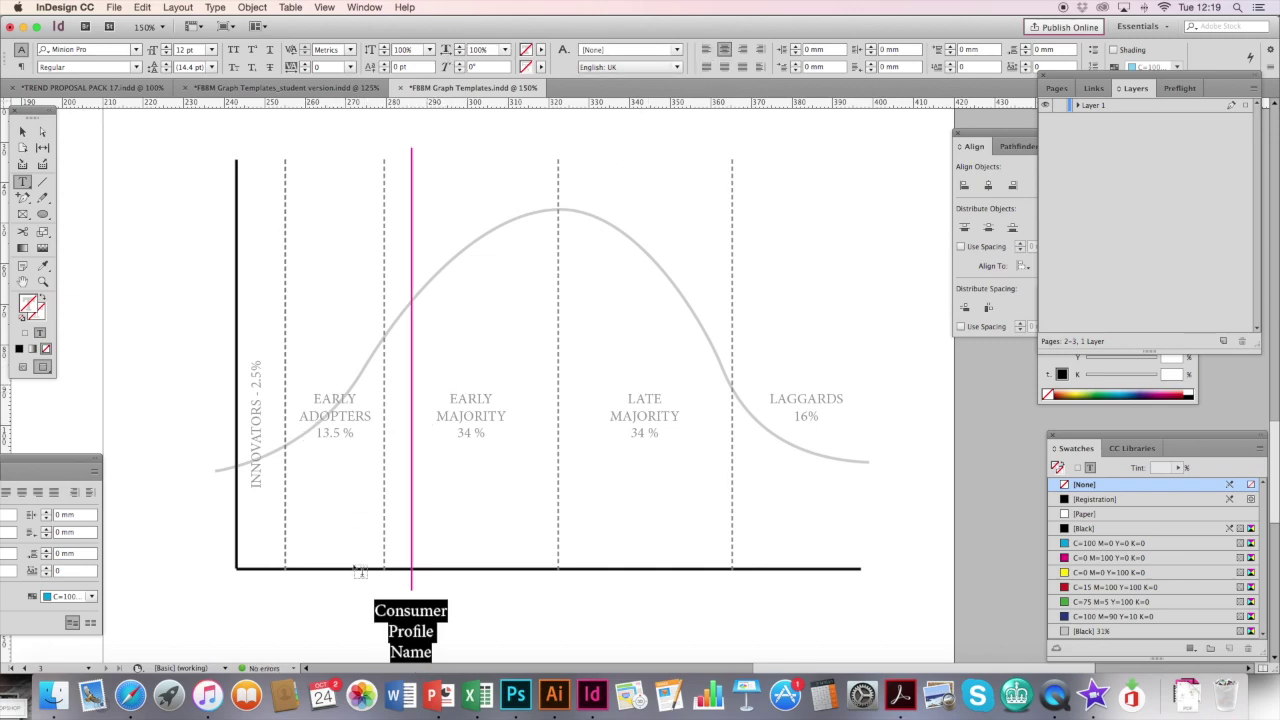
pyautogui.press('Escape')
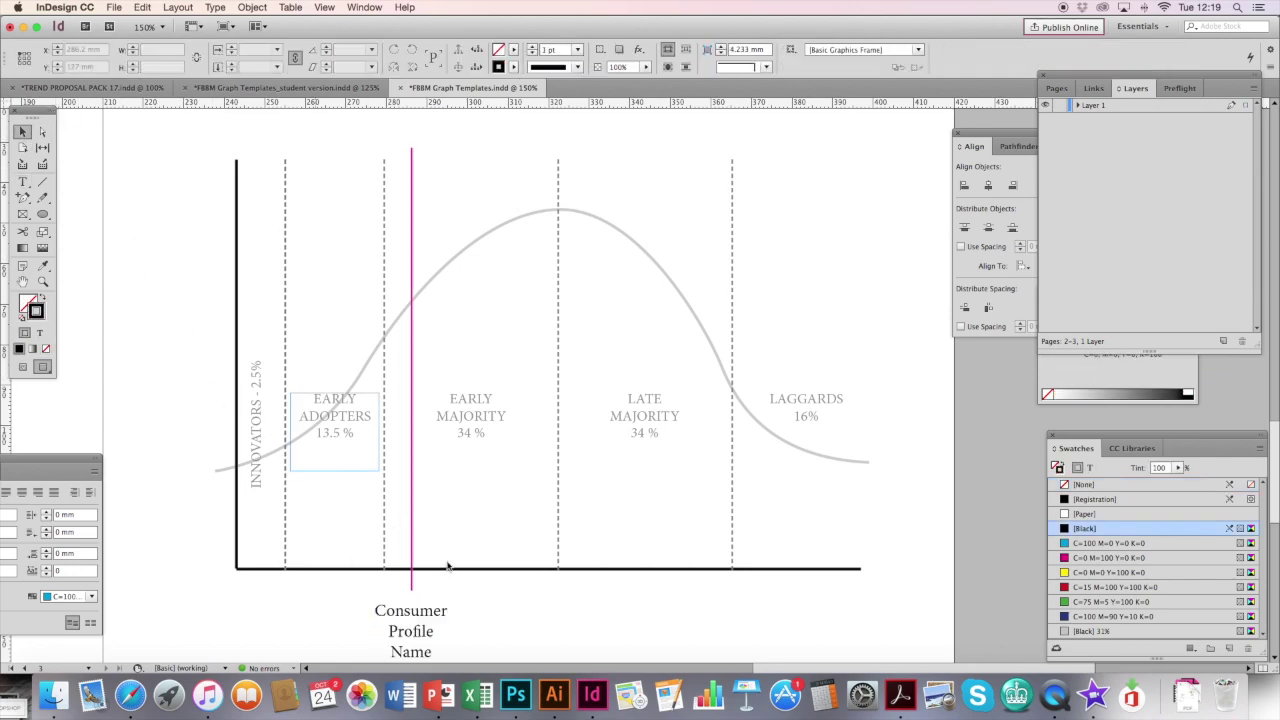
pyautogui.moveTo(480, 617); pyautogui.dragTo(480, 603)
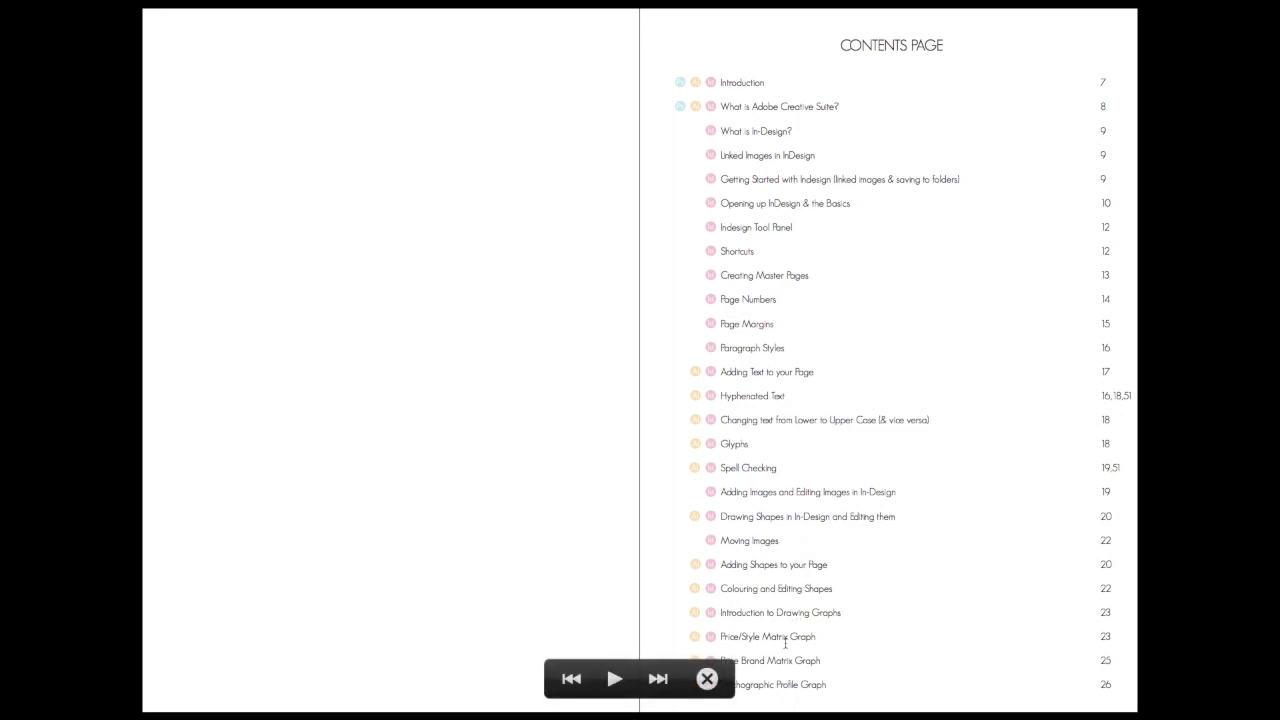
# Step: Step forward through the Creative Suite Guide's contents spreads in the slideshow
pyautogui.press('Right')
pyautogui.press('Right')
pyautogui.press('Right')
pyautogui.press('Right')
pyautogui.press('Right')
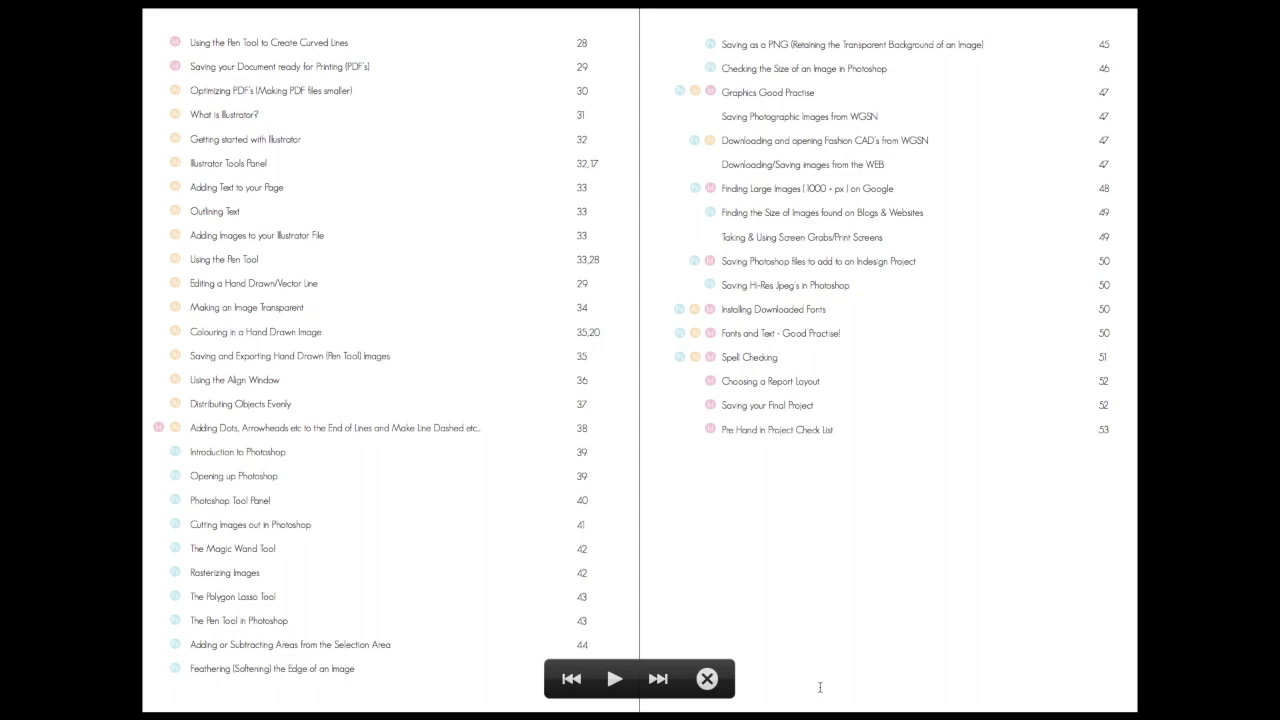
pyautogui.press('Right')
pyautogui.press('Right')
pyautogui.press('Right')
pyautogui.press('Right')
pyautogui.press('Right')
pyautogui.press('Right')
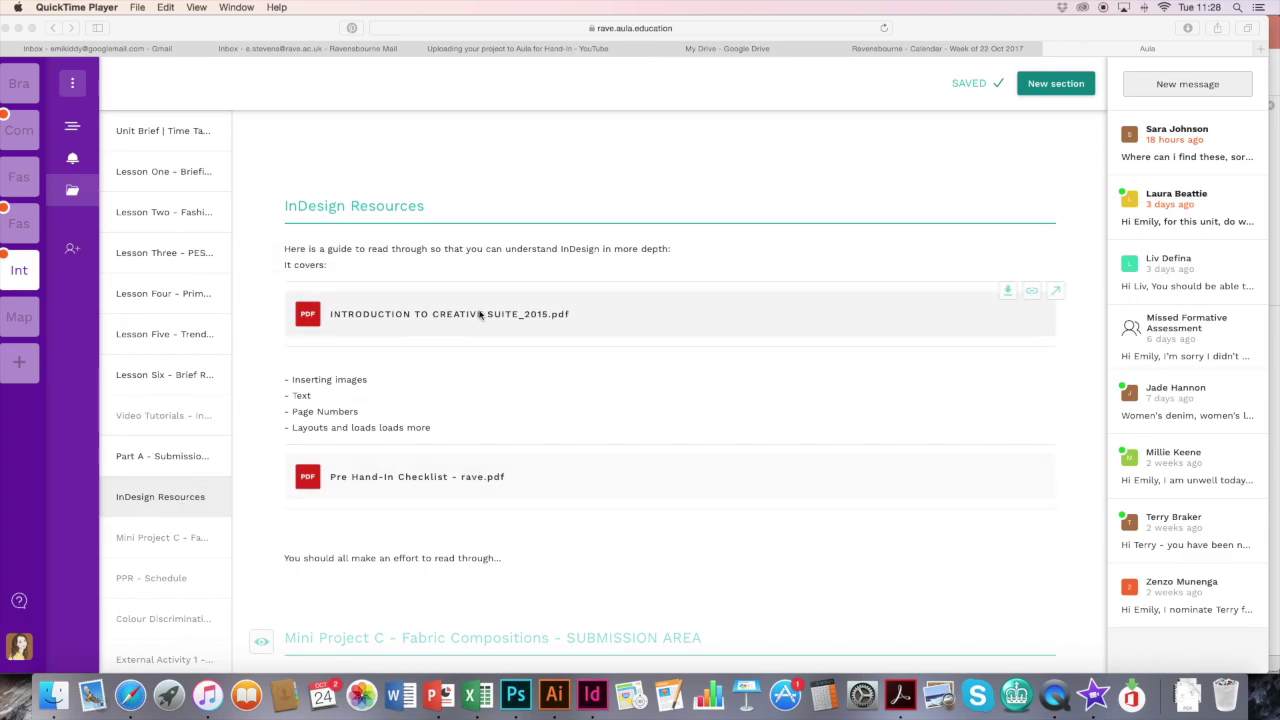
# Step: Bring the Safari window showing the Aula course page to the front
pyautogui.click(1055, 294)
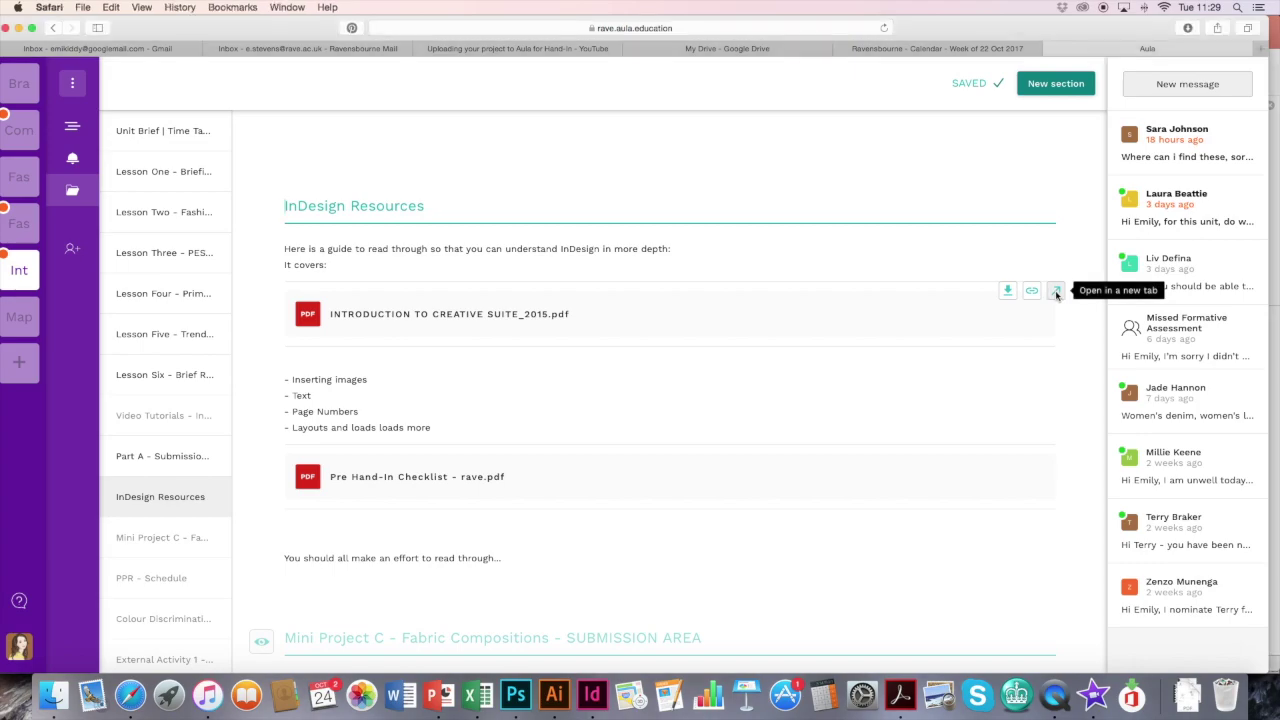